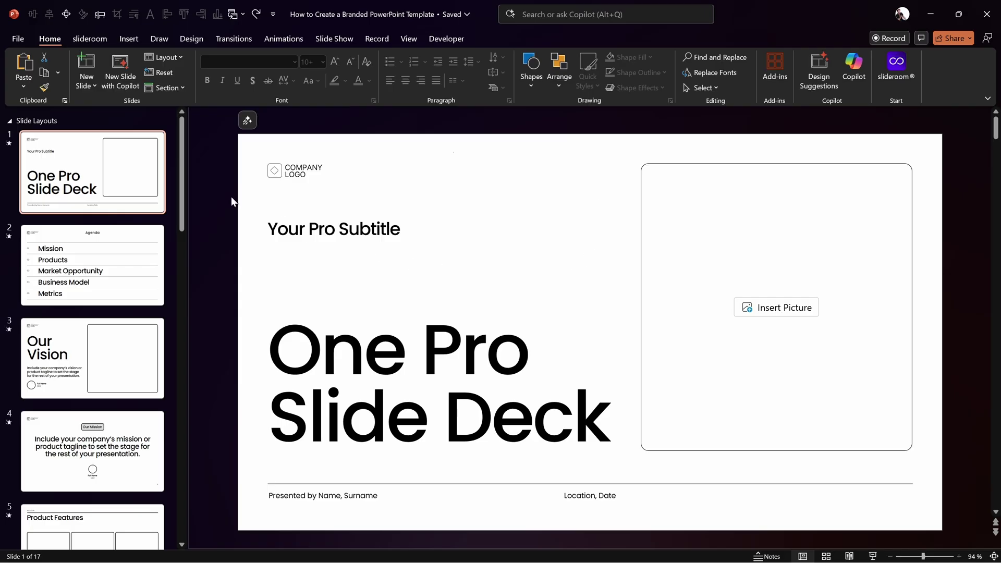
- Examine the branding slide's logo, colours, images, font and icons, along with the cover, agenda, vision and mission slides
drag(184, 156, 185, 470)
click(121, 484)
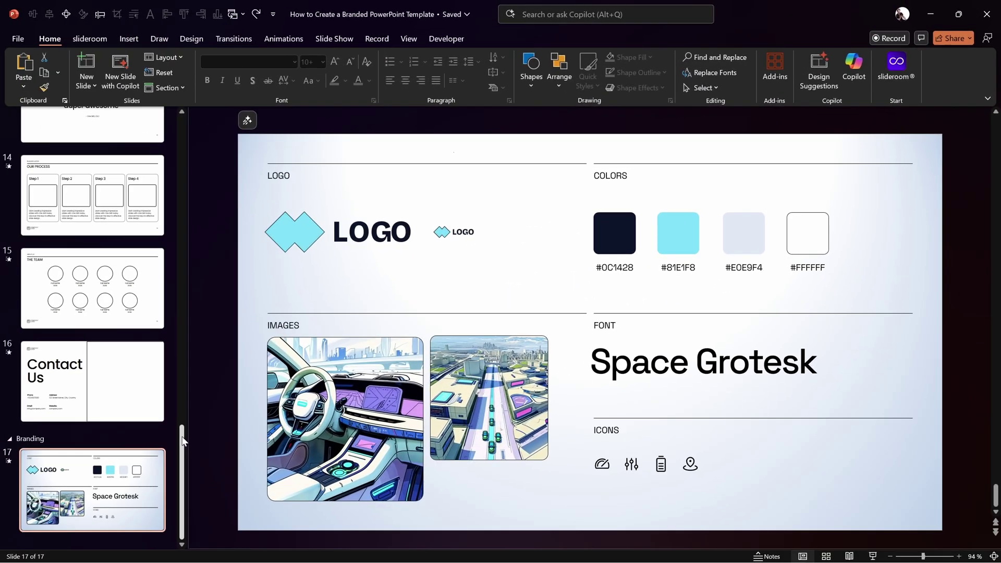
scroll(62, 313, up, 15)
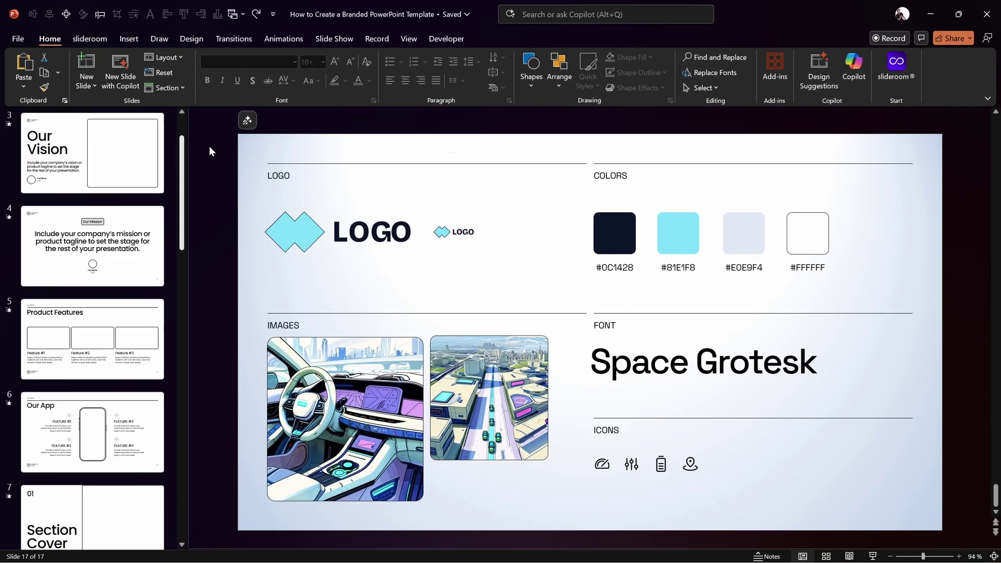
click(132, 172)
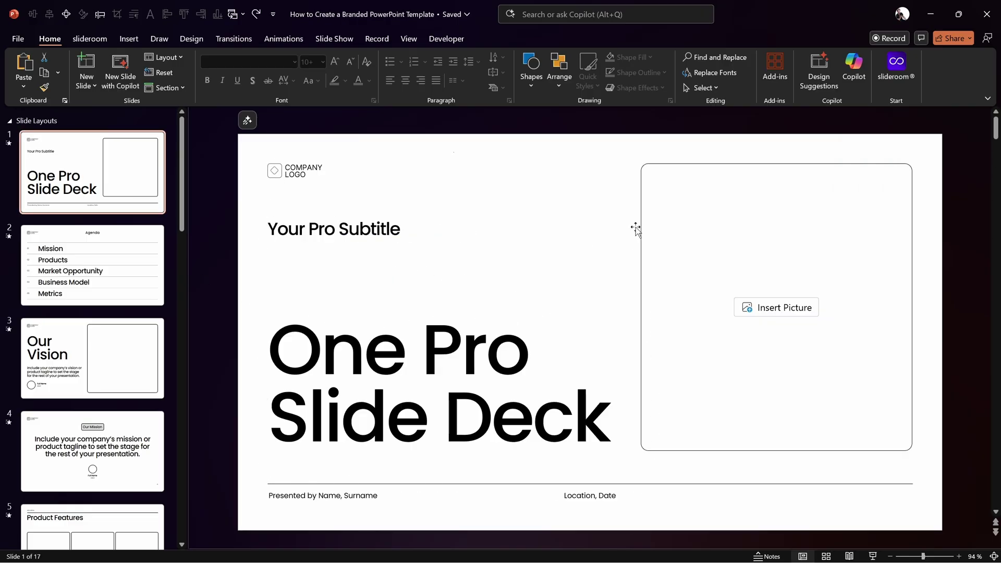
click(118, 263)
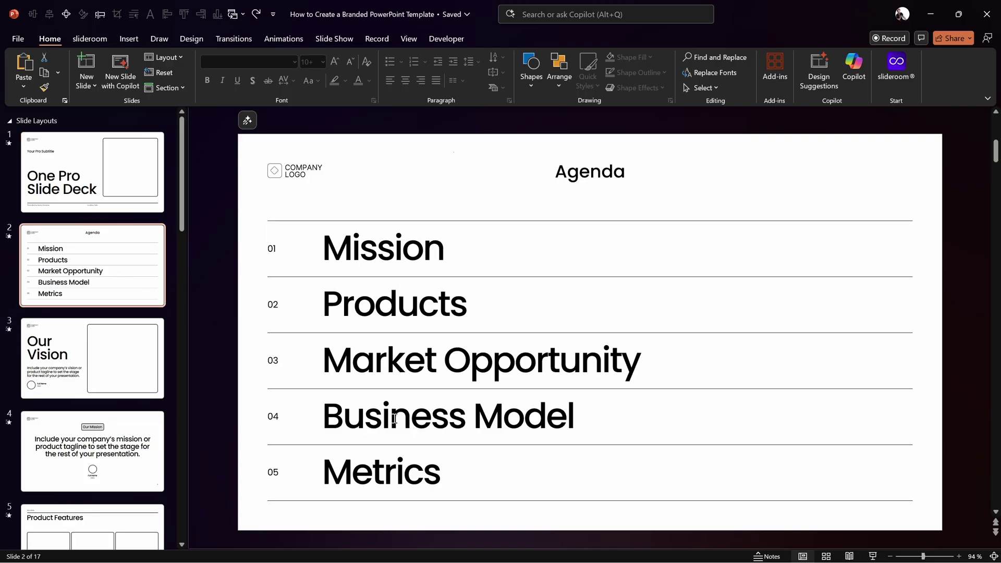
click(144, 454)
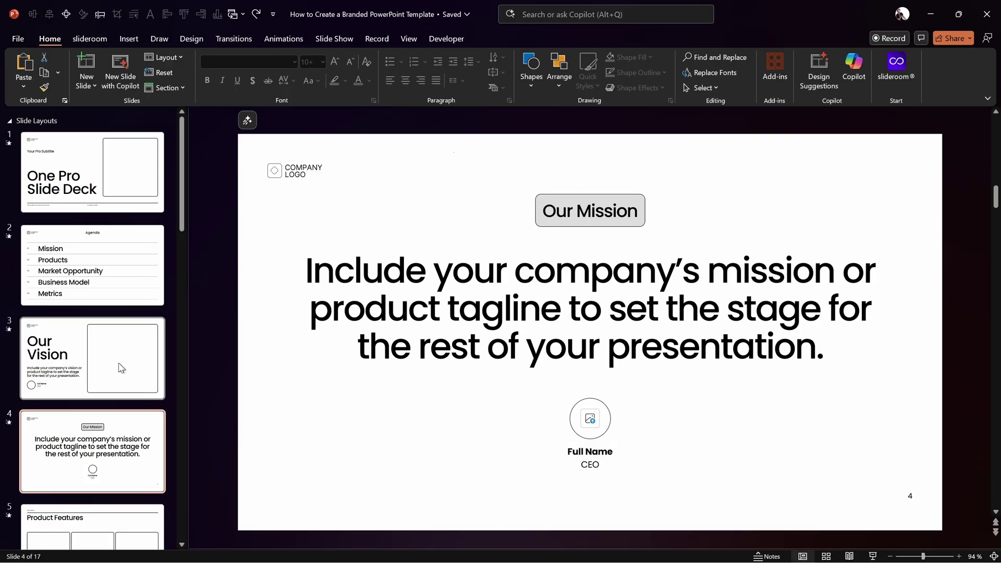
click(123, 345)
click(128, 264)
click(123, 186)
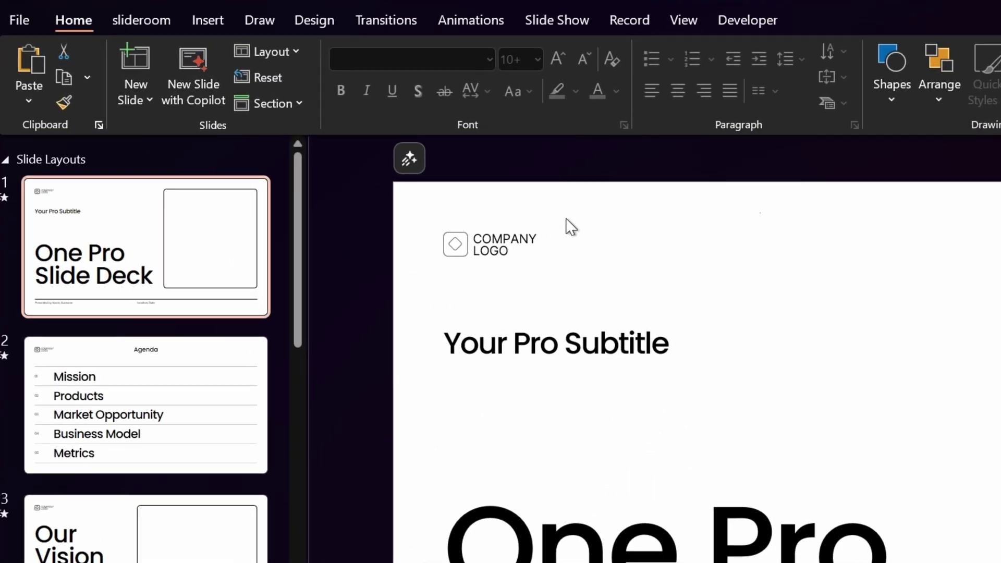
drag(569, 218, 430, 291)
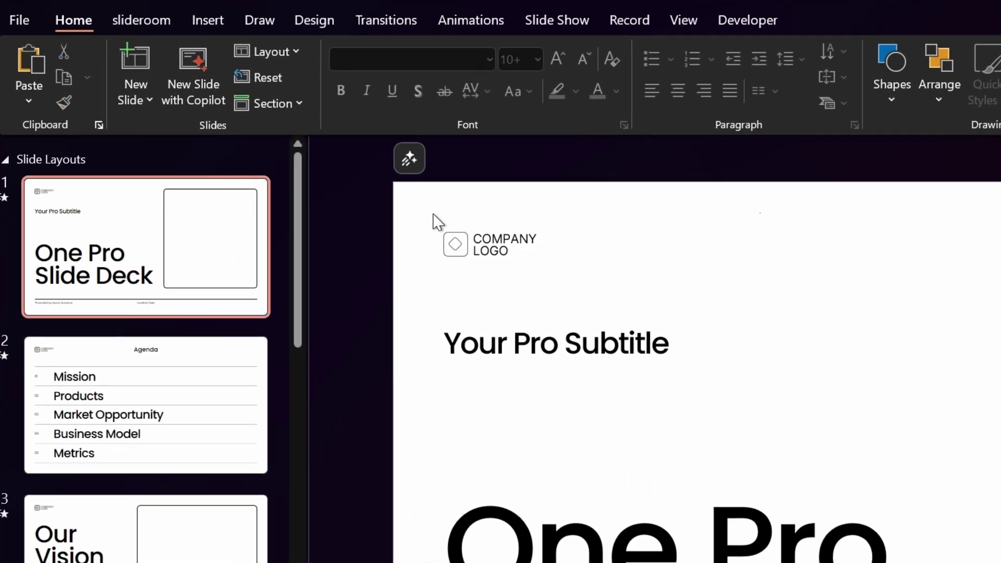
drag(433, 213, 579, 292)
click(685, 22)
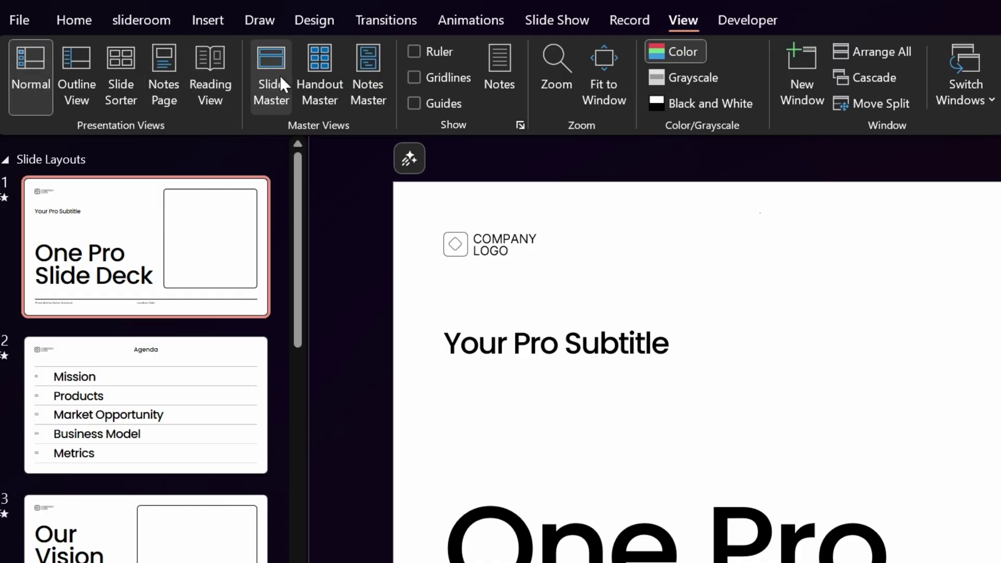
click(72, 18)
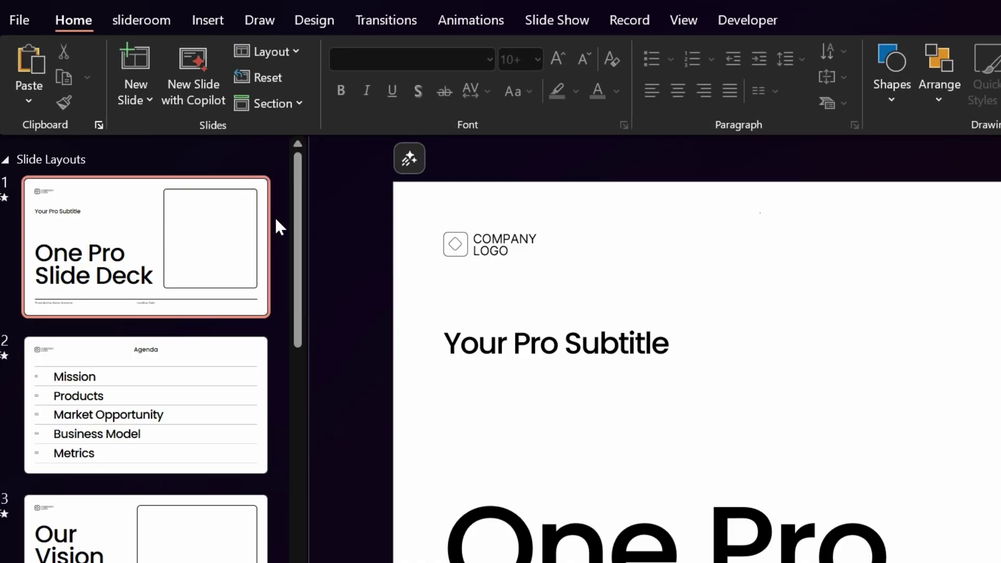
- Copy the small blue logo group, including its LOGO text, from the branding slide
scroll(274, 216, down, 15)
click(116, 488)
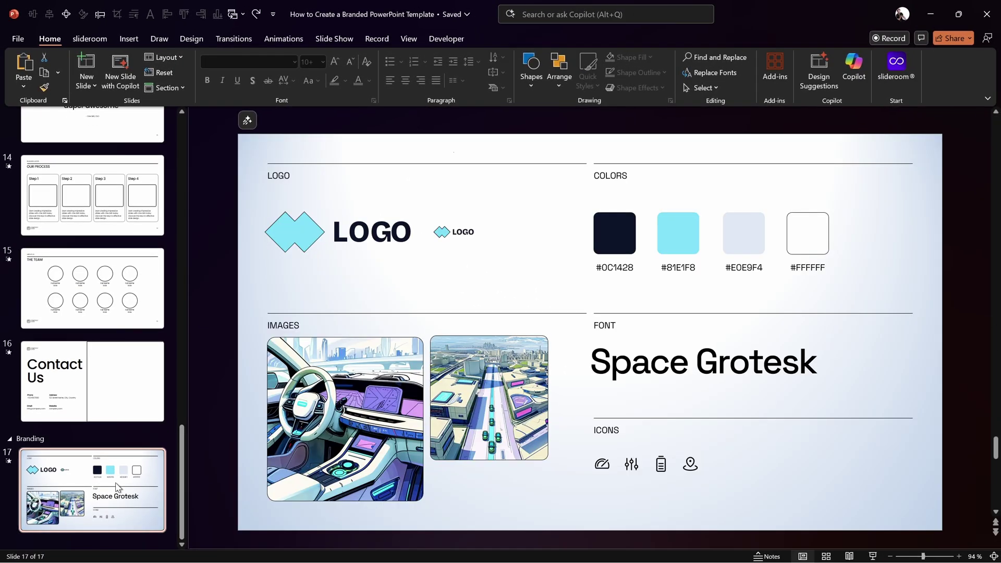
click(476, 235)
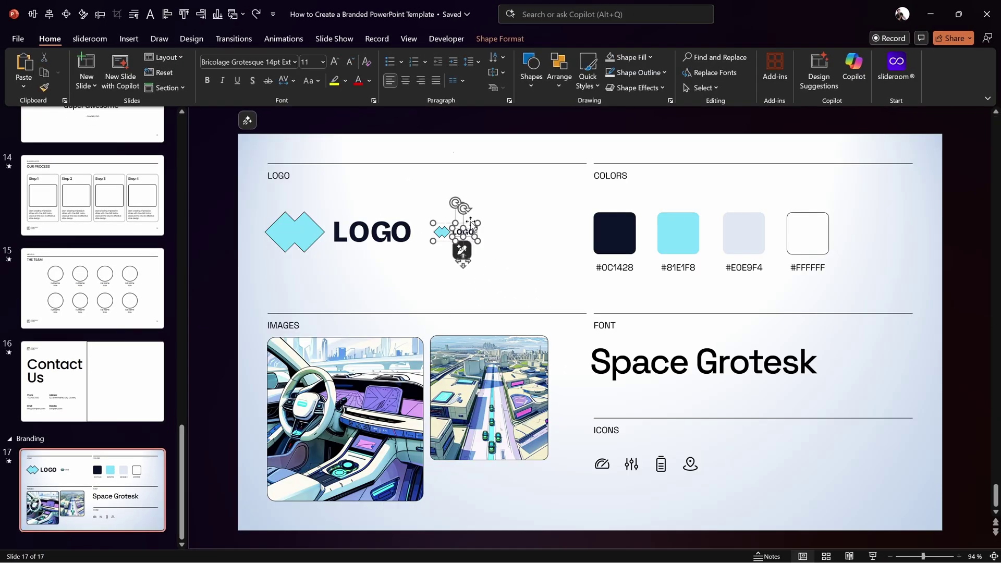
key(ctrl+c)
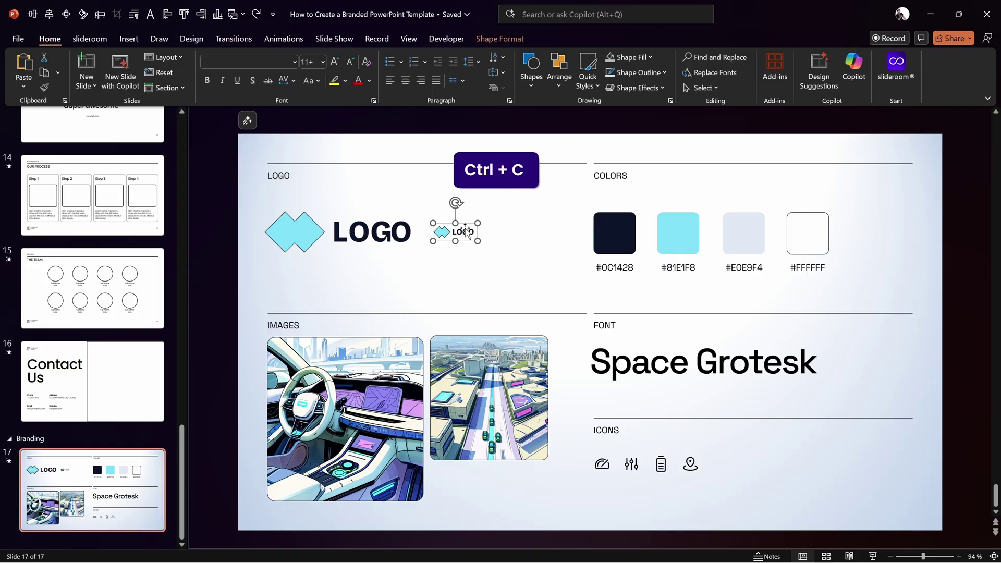
- Starting from the cover slide, open the Slide Master view and select the cover's layout beneath the master slide
drag(182, 459, 183, 130)
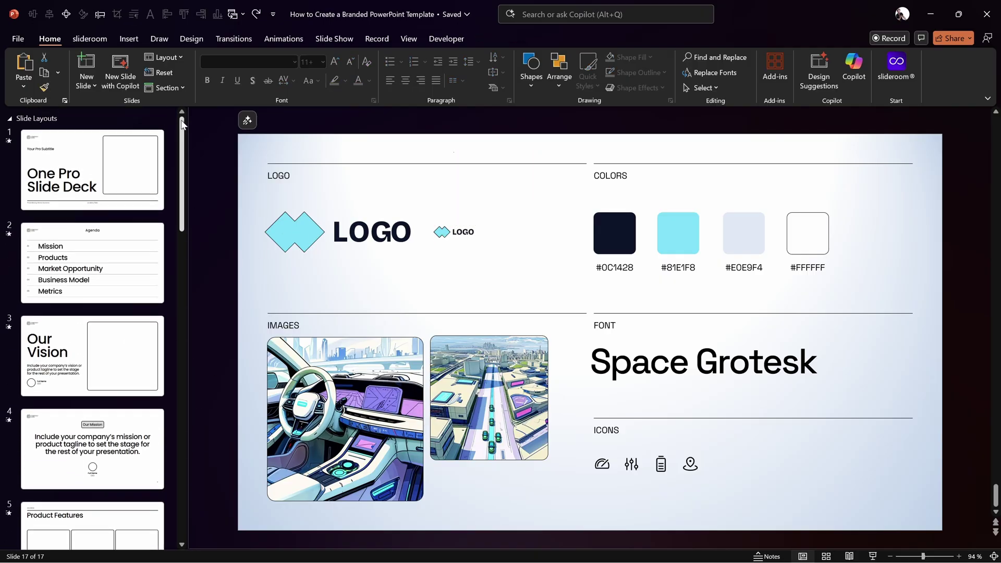
click(127, 168)
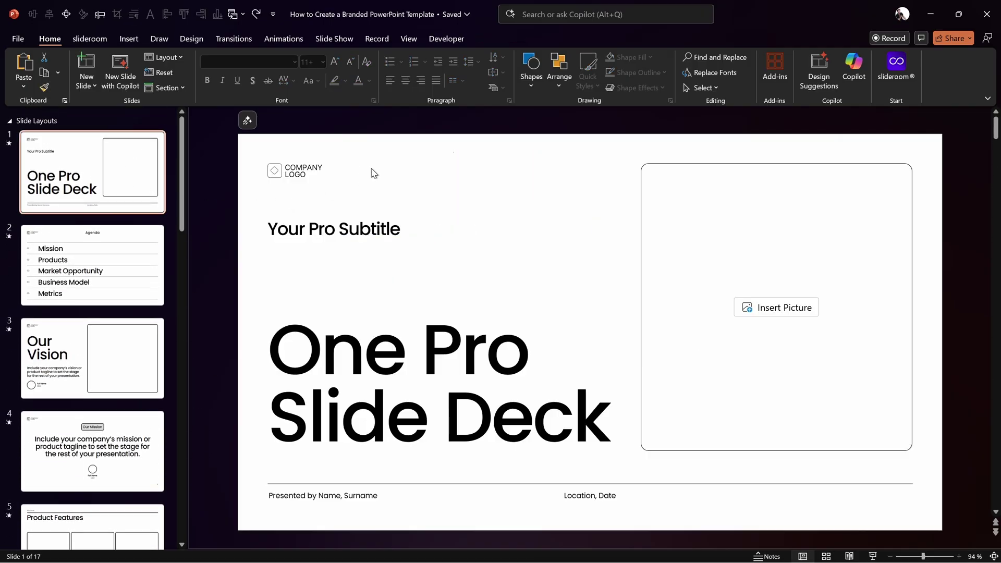
click(409, 39)
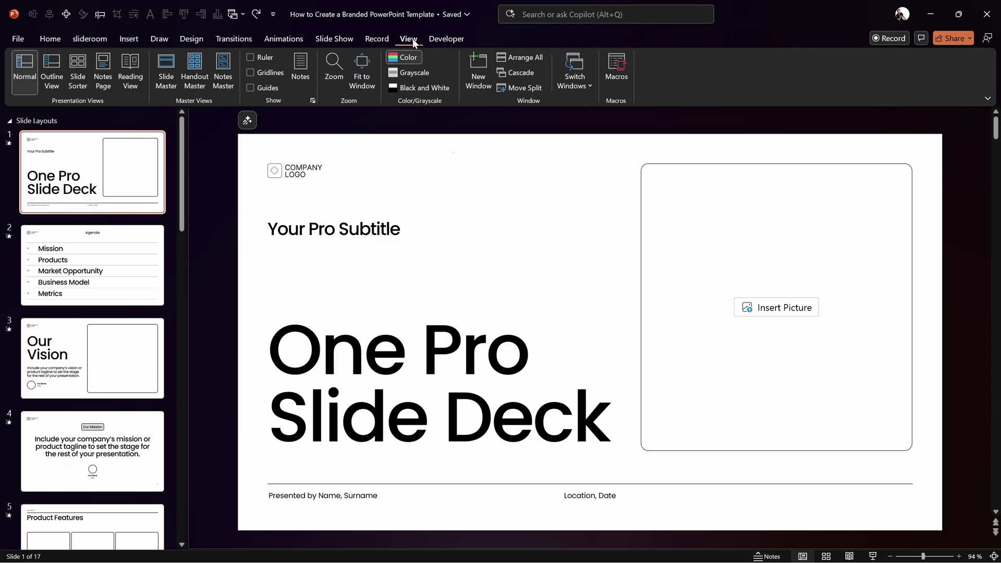
click(168, 73)
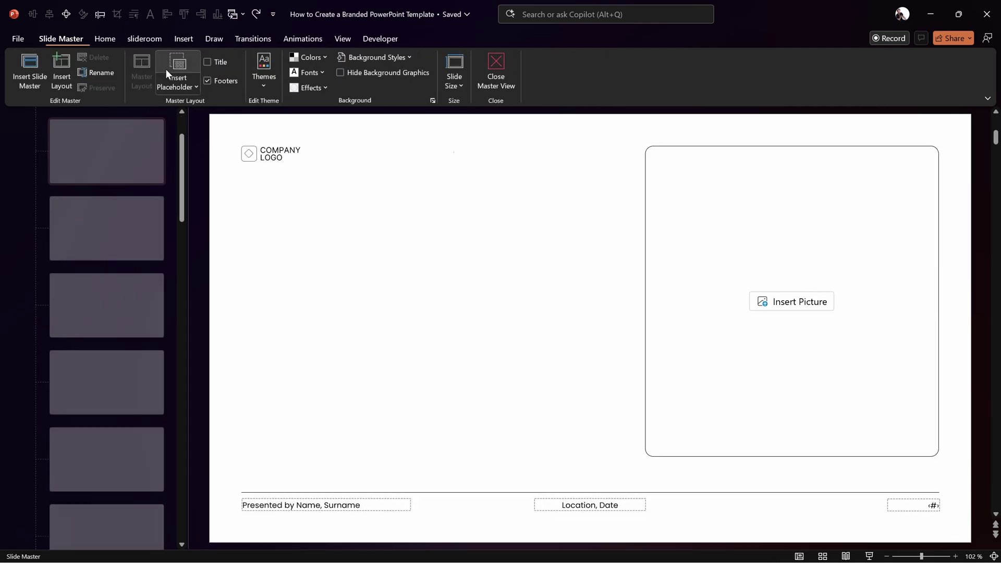
click(182, 113)
click(283, 146)
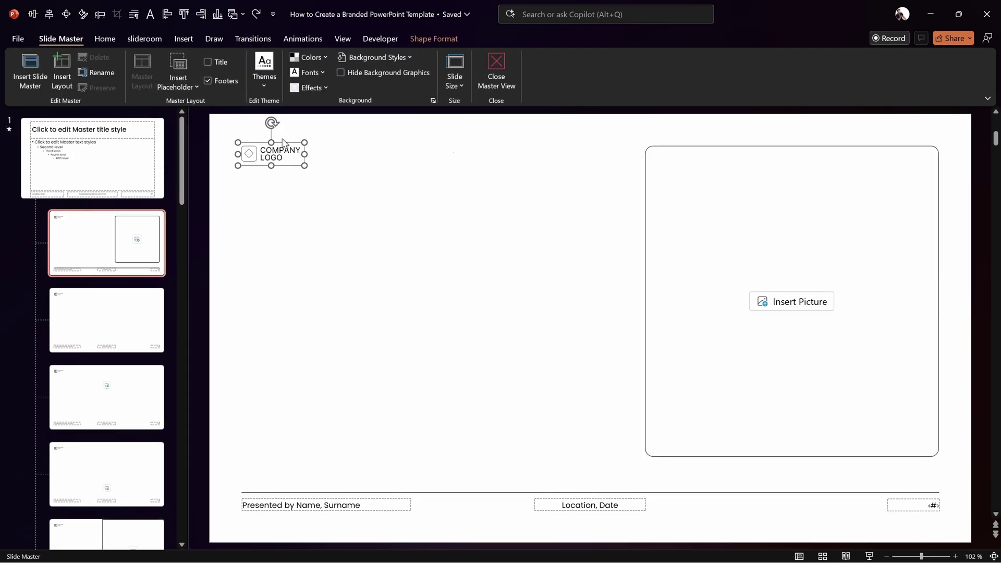
click(92, 164)
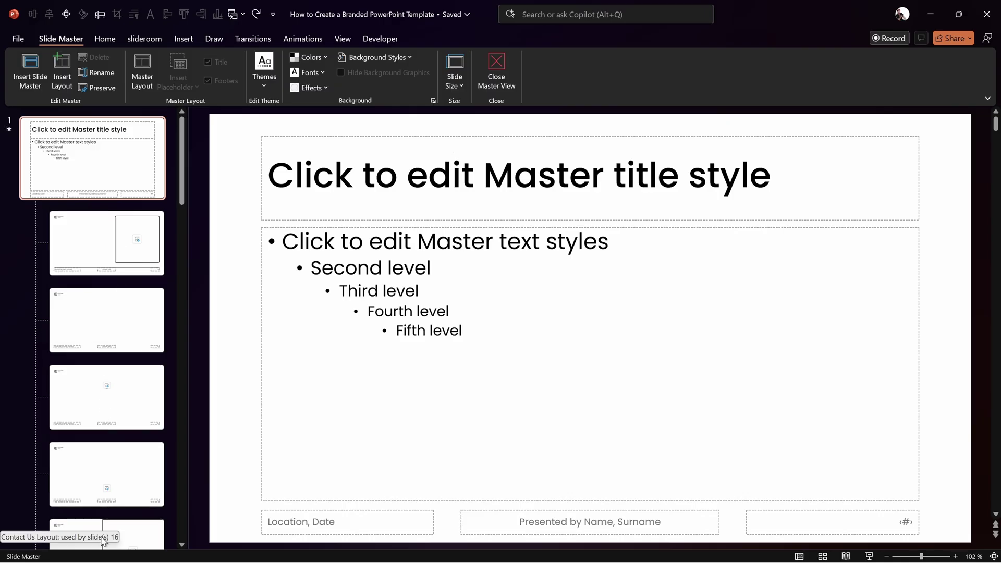
click(105, 246)
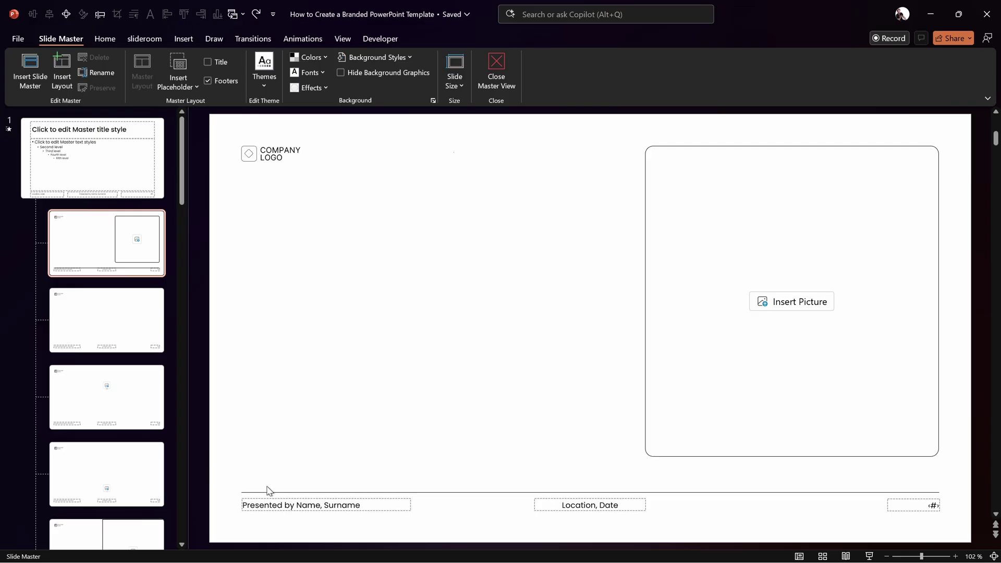
- Replace the COMPANY LOGO placeholder on the cover layout with the copied logo, placed near the slide's upper-left corner
click(247, 158)
key(Delete)
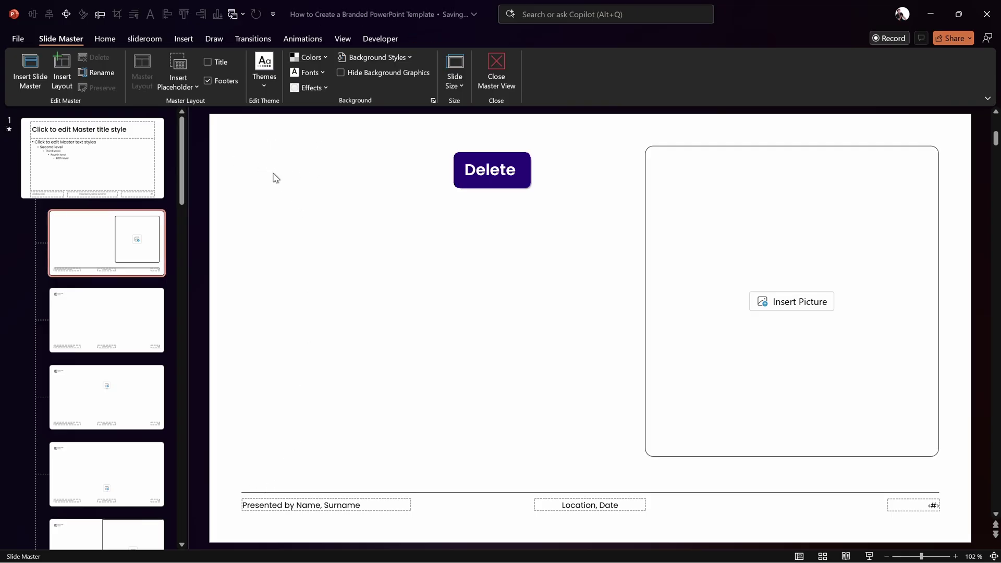
key(ctrl+v)
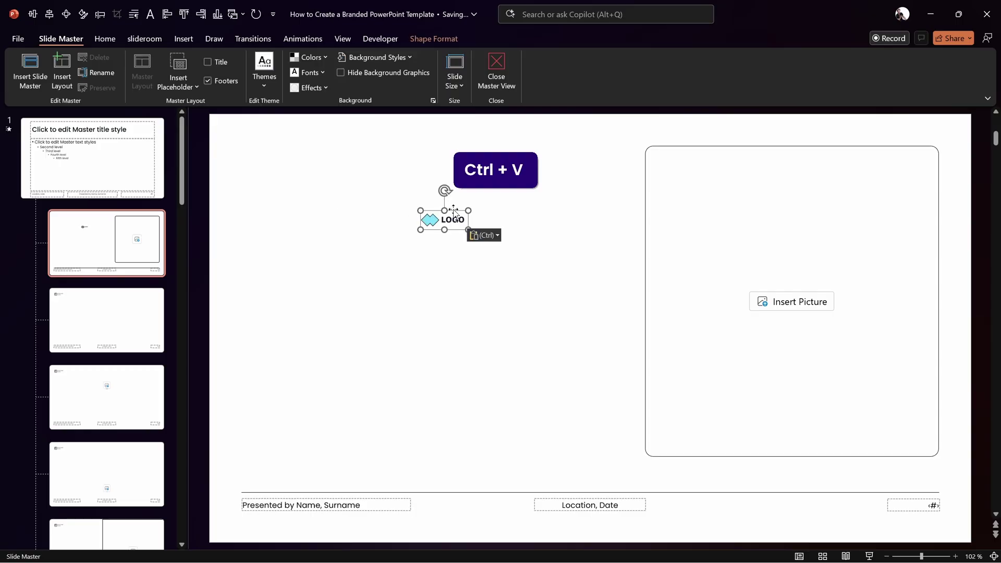
drag(454, 212, 327, 176)
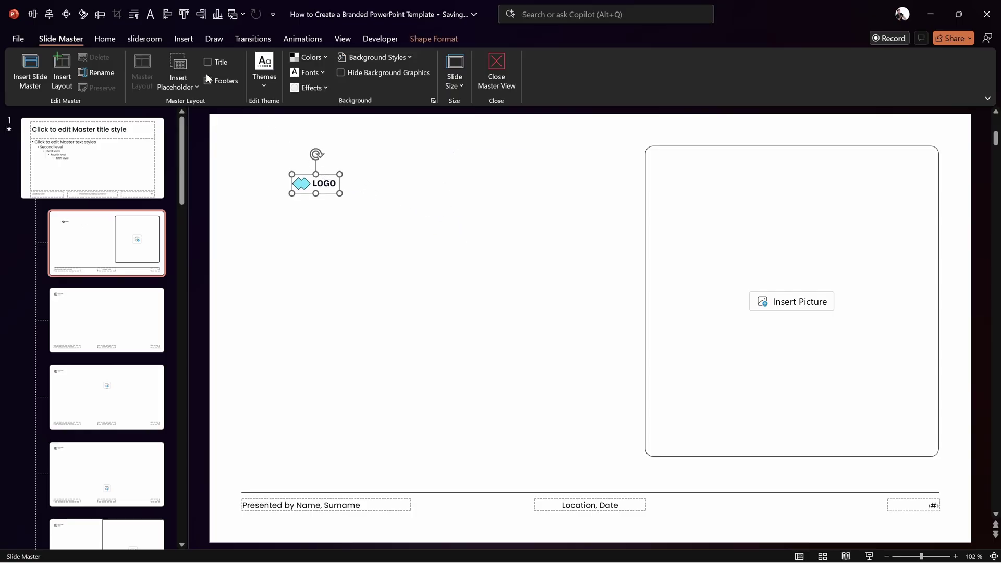
- Show the guides and align the pasted logo with the cover layout's left and top margin guides
click(342, 39)
click(251, 88)
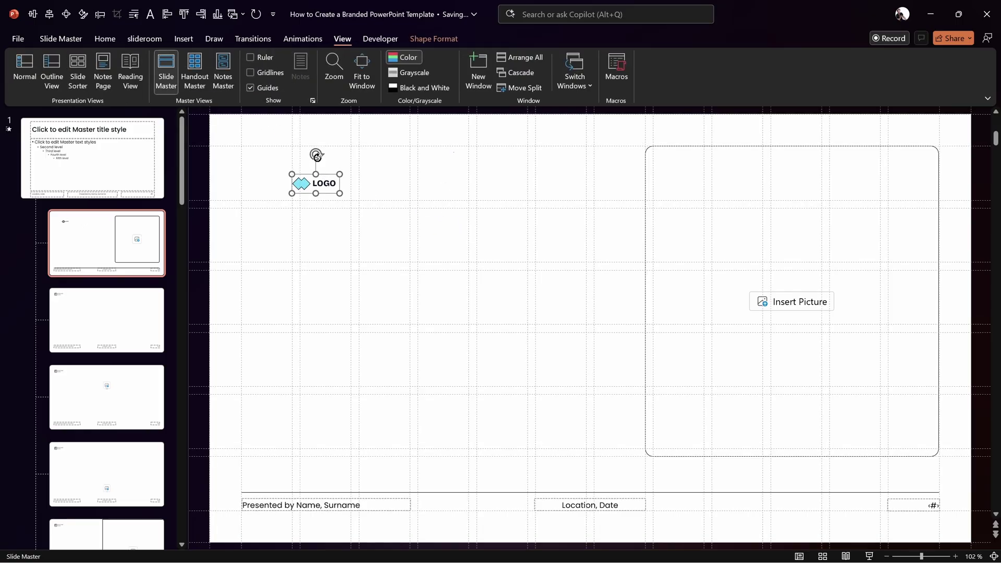
drag(327, 175, 279, 150)
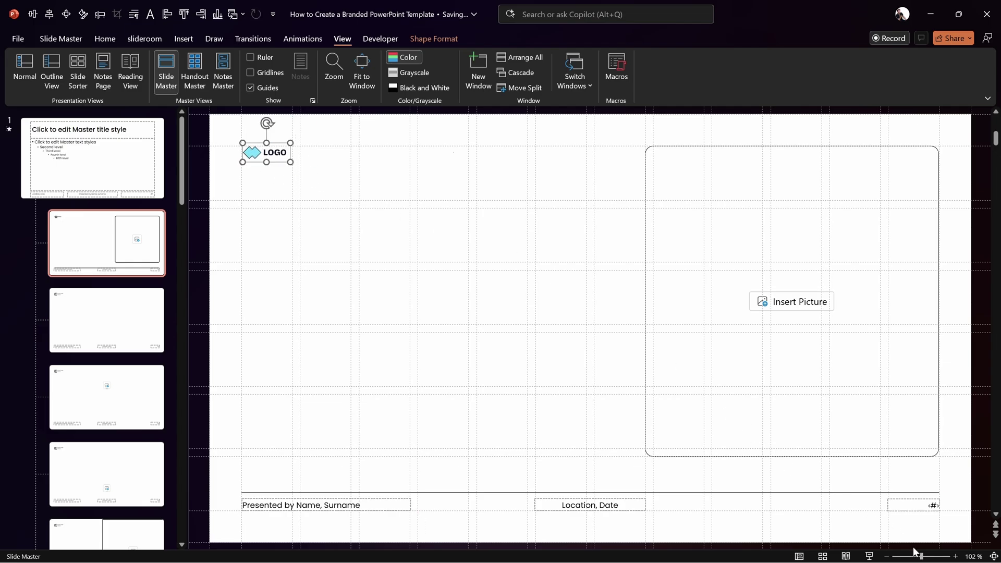
drag(921, 557, 946, 557)
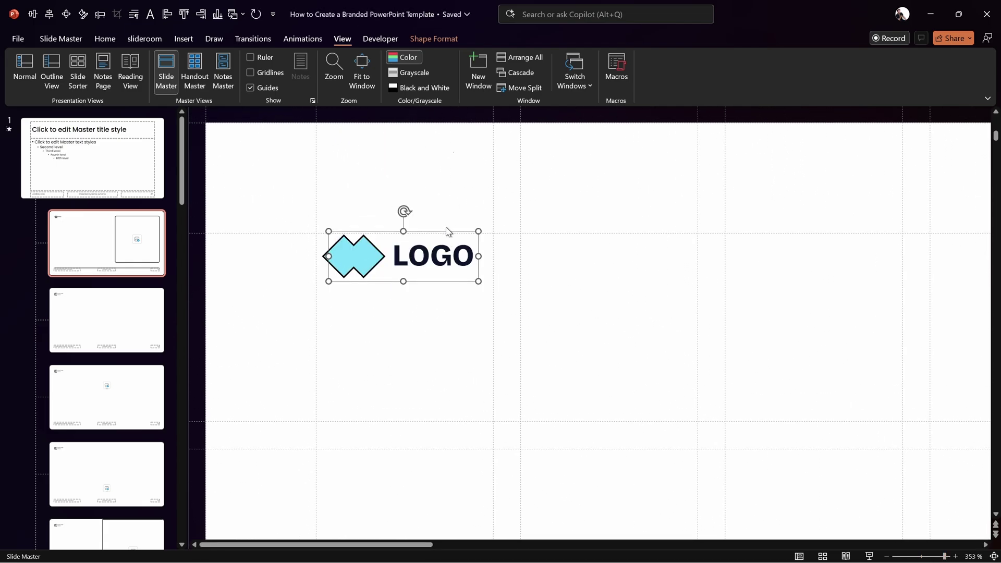
click(449, 233)
click(444, 244)
drag(449, 233, 446, 233)
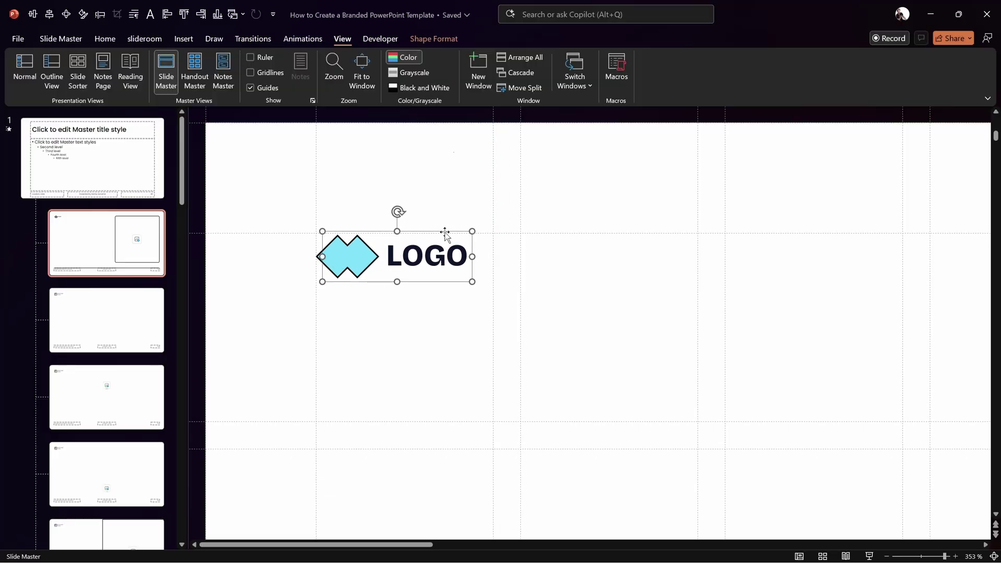
click(995, 557)
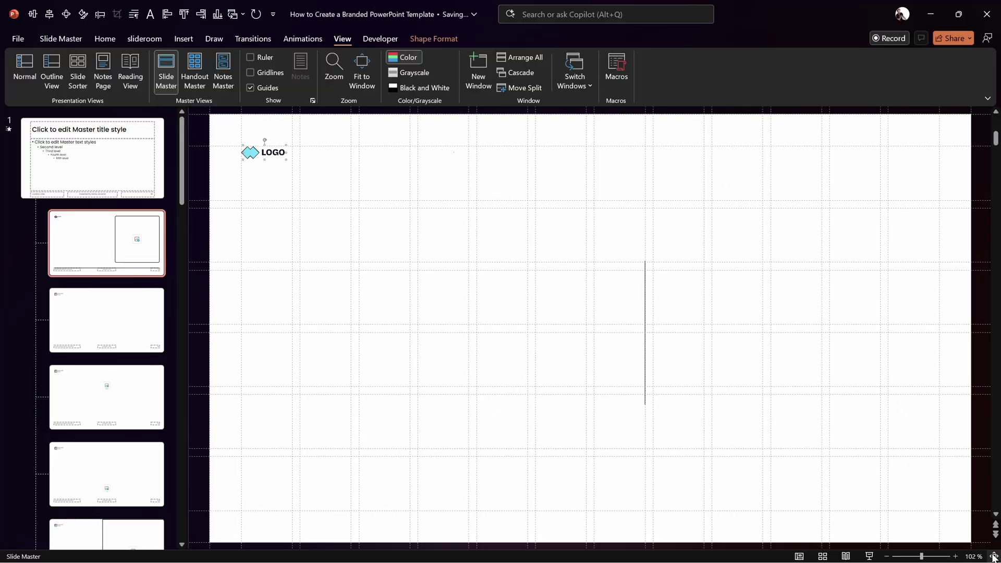
- Copy the aligned logo and replace the COMPANY LOGO placeholder with it on the layout directly below the cover layout
key(ctrl+c)
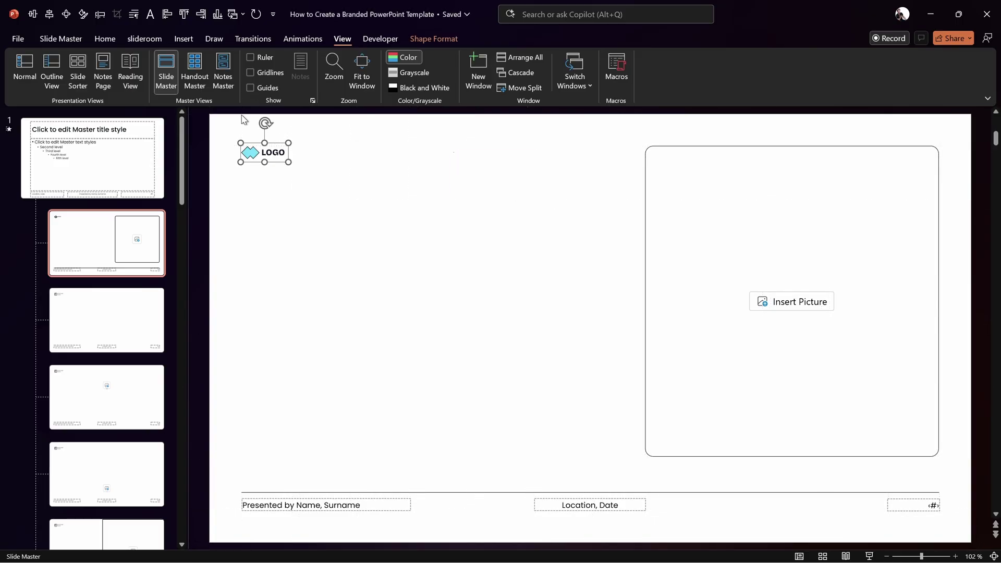
click(234, 128)
click(125, 315)
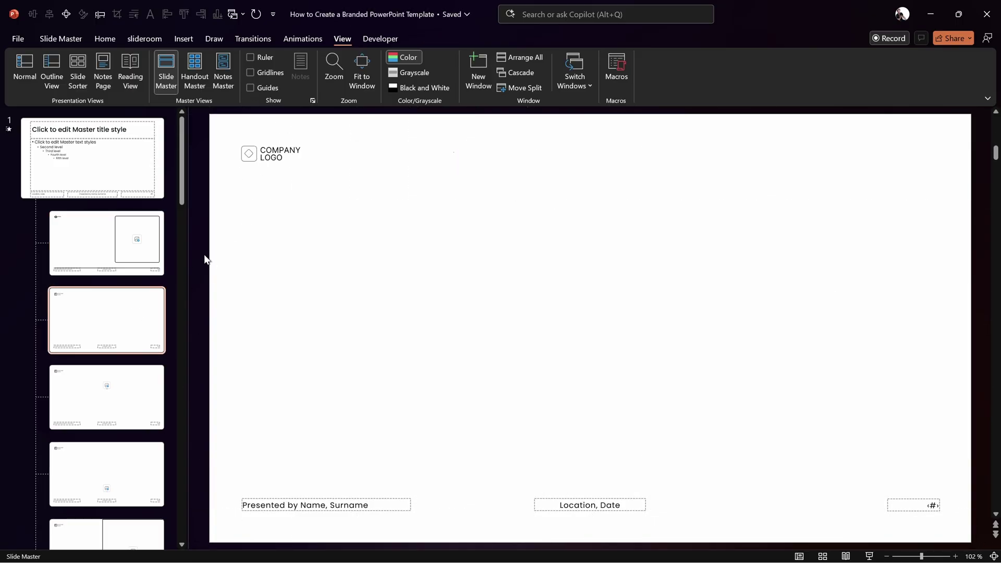
click(256, 165)
key(ctrl+v)
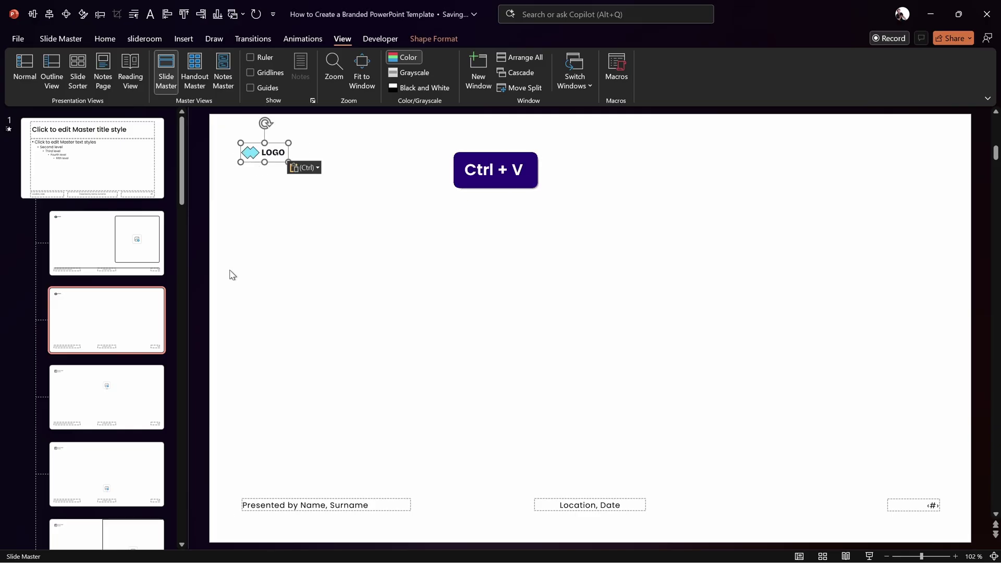
- Replace the COMPANY LOGO placeholder with the copied logo on the layout with a circular picture placeholder in its upper half
click(133, 366)
click(255, 166)
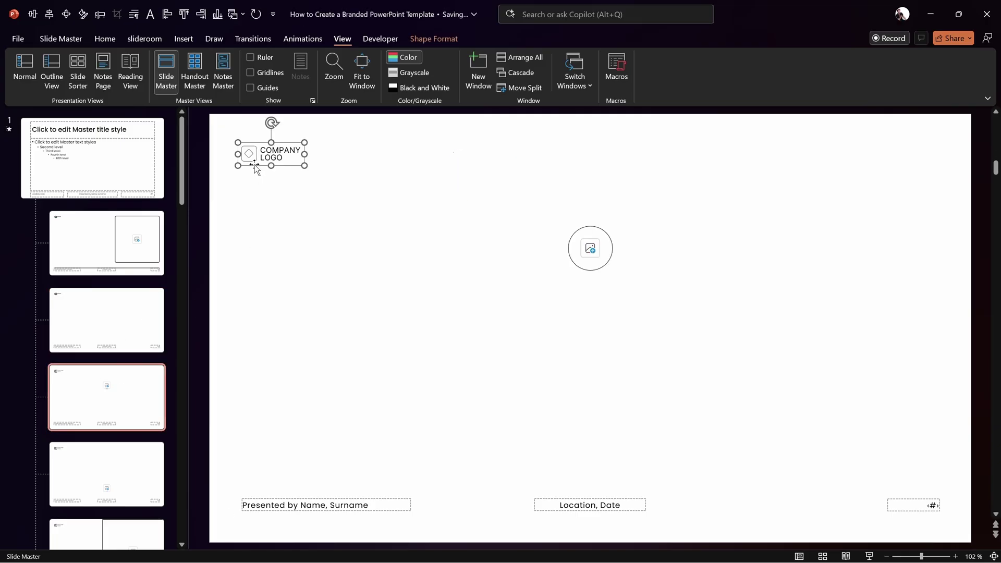
key(ctrl+v)
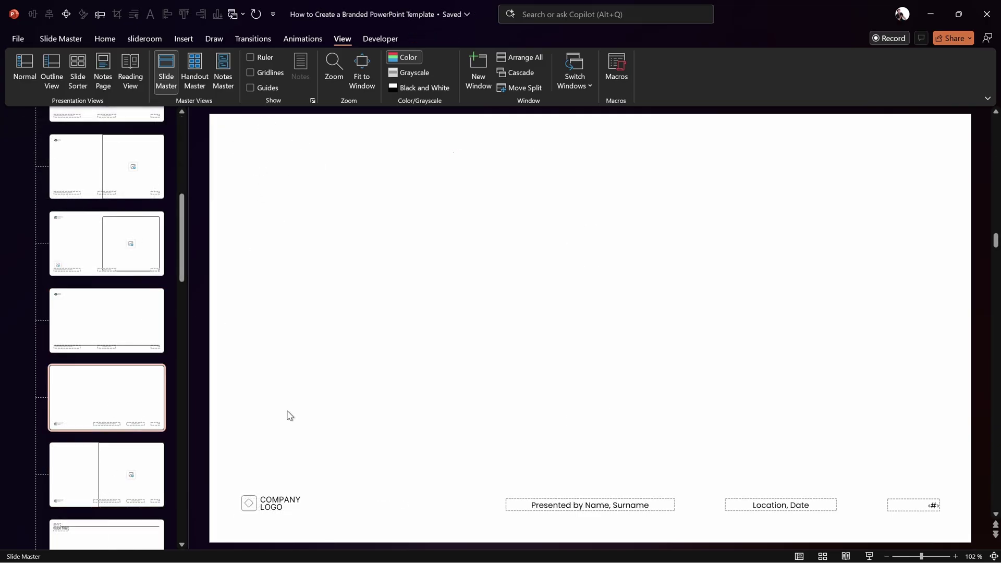
- On the blank layout with the footer logo, replace COMPANY LOGO with the copied logo and move it straight down to the lower-left area
click(256, 503)
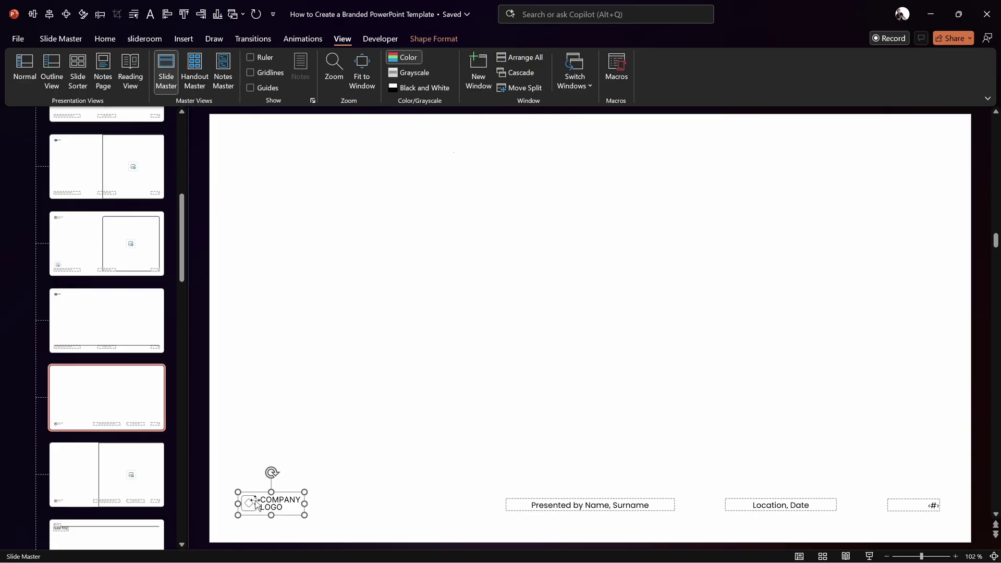
key(Delete)
key(ctrl+v)
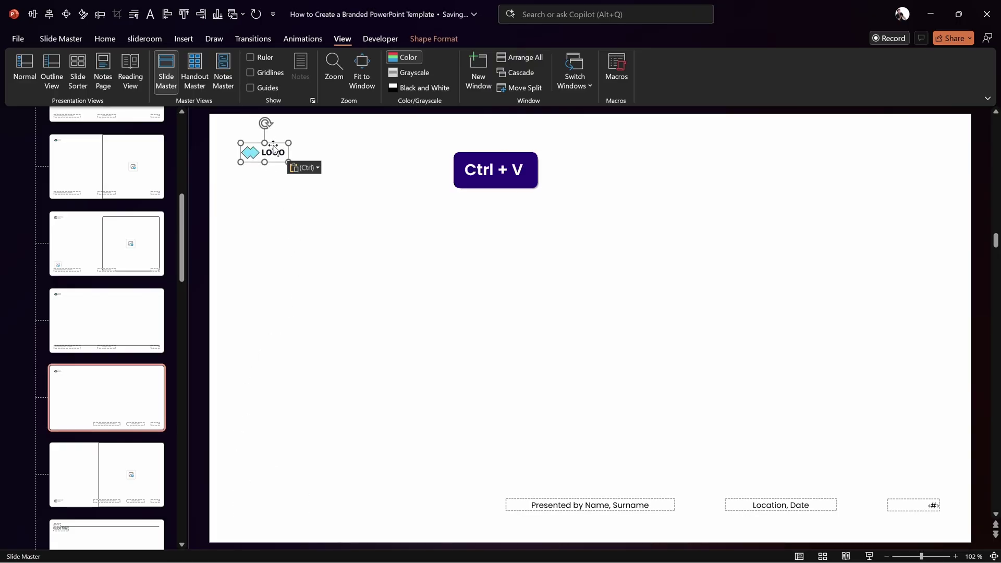
drag(280, 148, 280, 471)
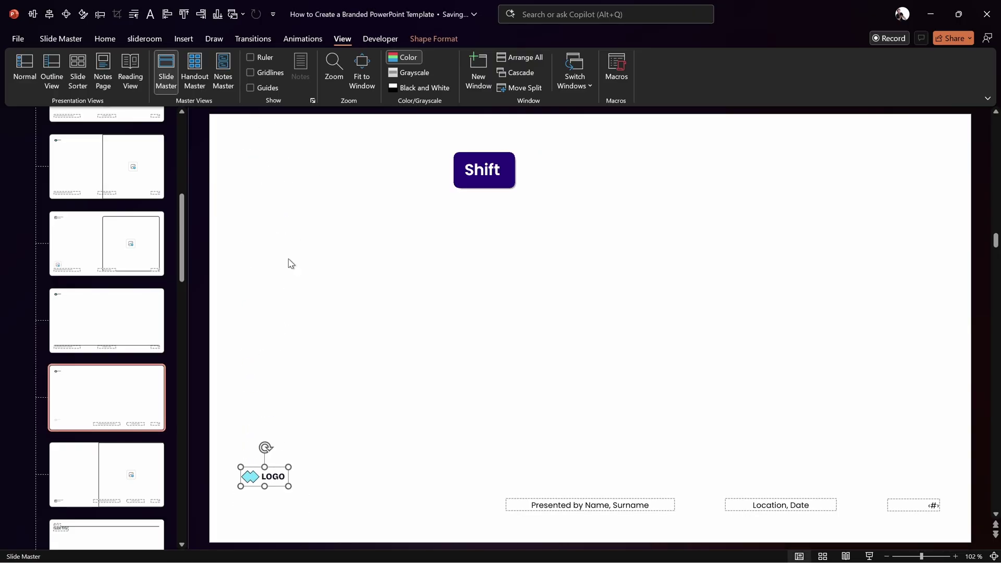
- Replace the COMPANY LOGO placeholder with the copied logo on the layout with three rectangular picture placeholders side by side
click(250, 88)
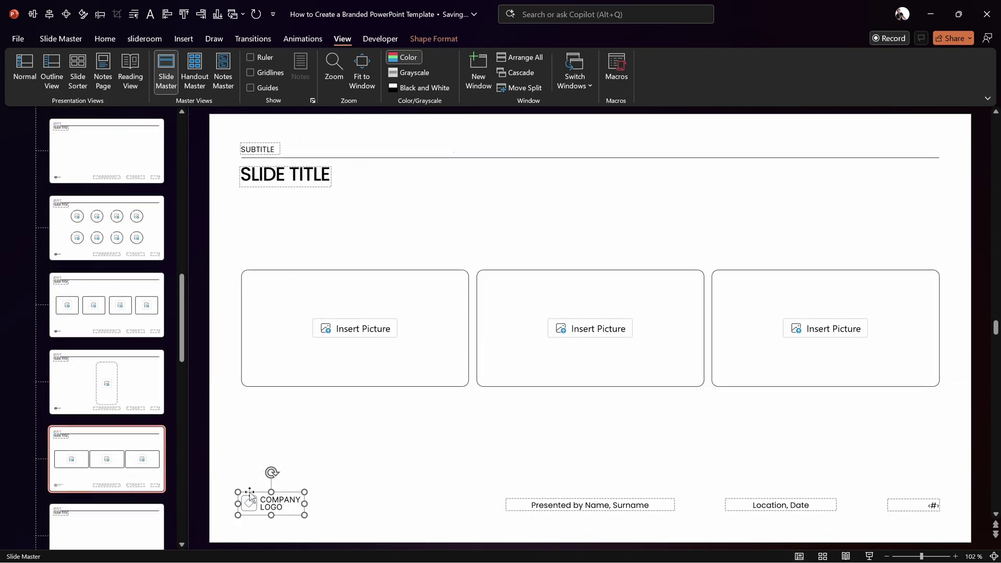
key(ctrl+v)
scroll(118, 451, down, 2)
click(120, 448)
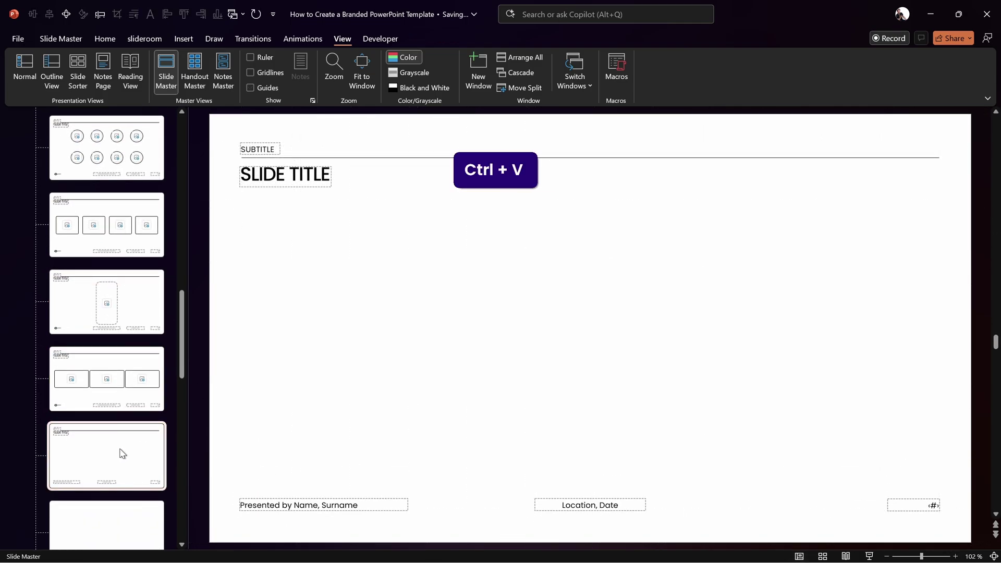
scroll(120, 454, down, 2)
click(119, 240)
key(ctrl+v)
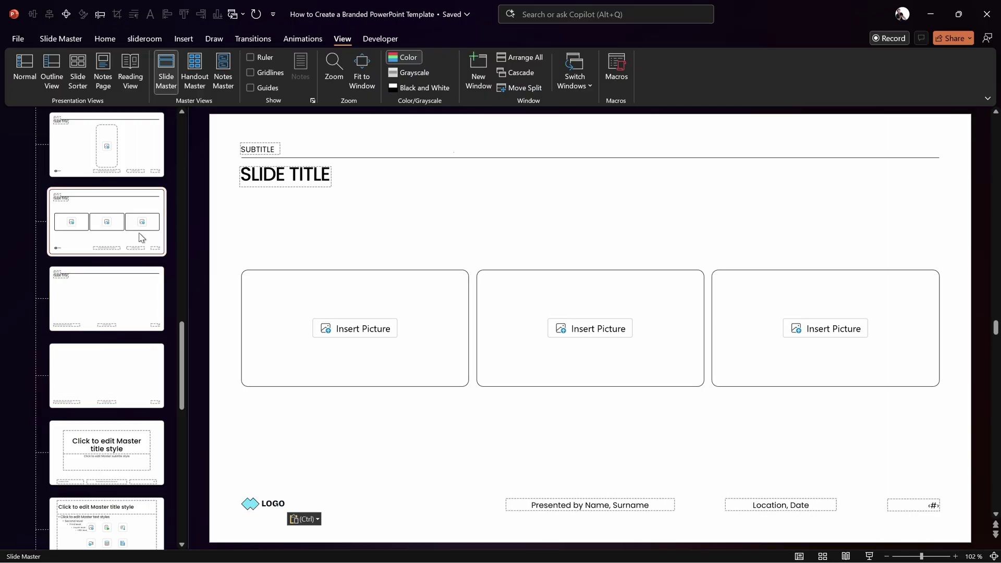
- Return to the cover layout with the large picture placeholder and close the Slide Master view
drag(184, 344, 192, 124)
click(89, 245)
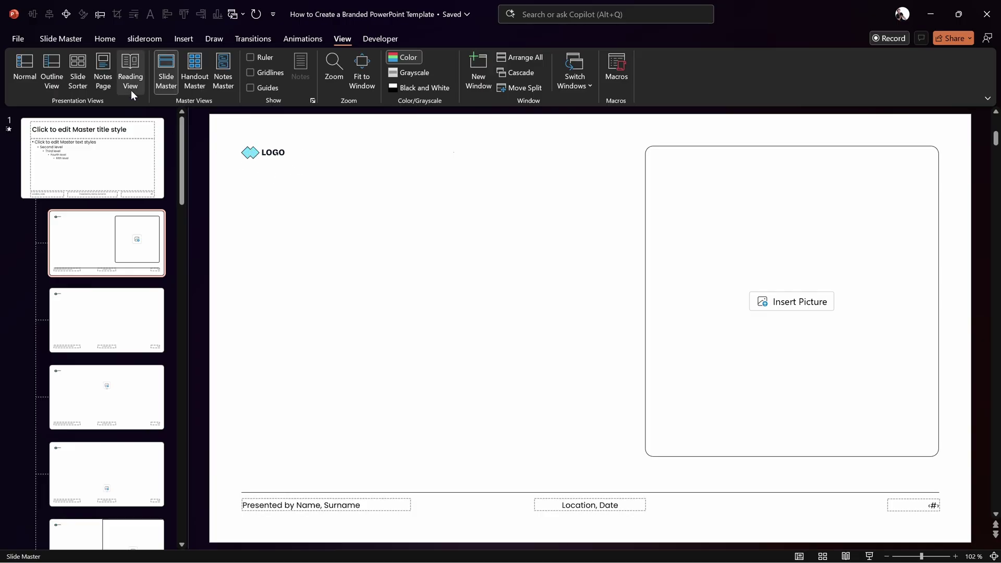
click(74, 39)
click(496, 69)
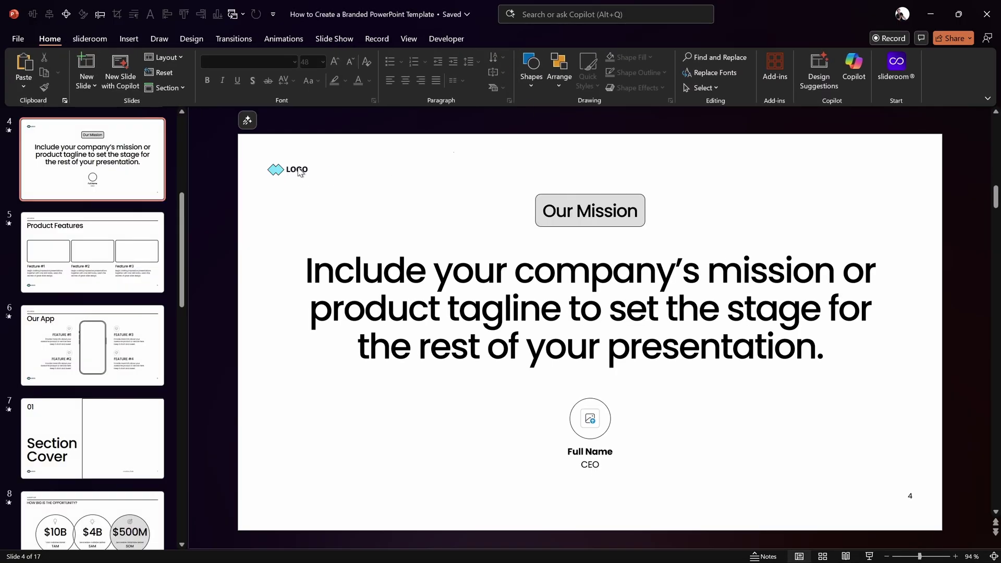
- Look through the slides to check the replaced logo, ending on the One Pro Slide Deck cover slide
drag(182, 215, 191, 113)
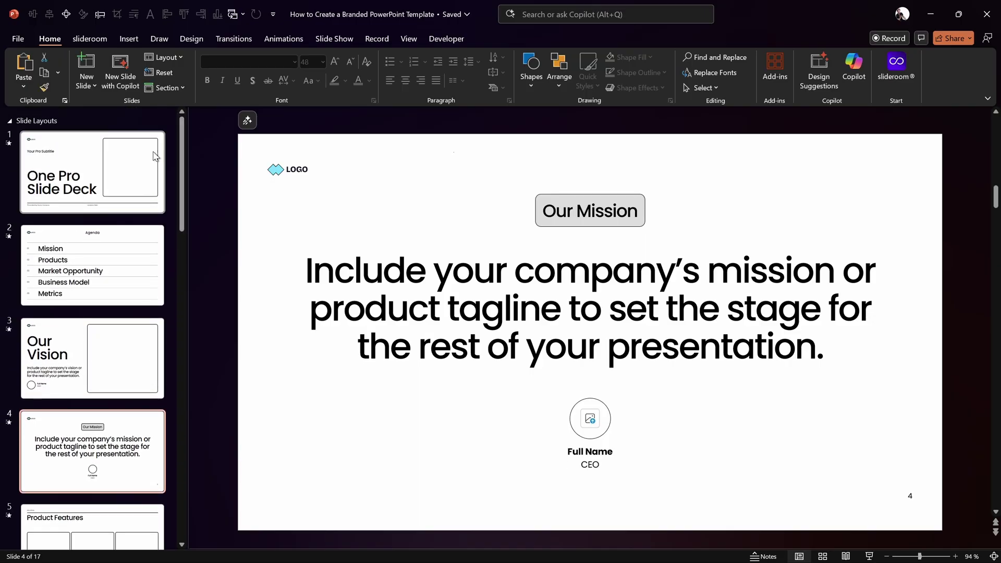
click(102, 194)
click(97, 266)
click(94, 360)
click(91, 459)
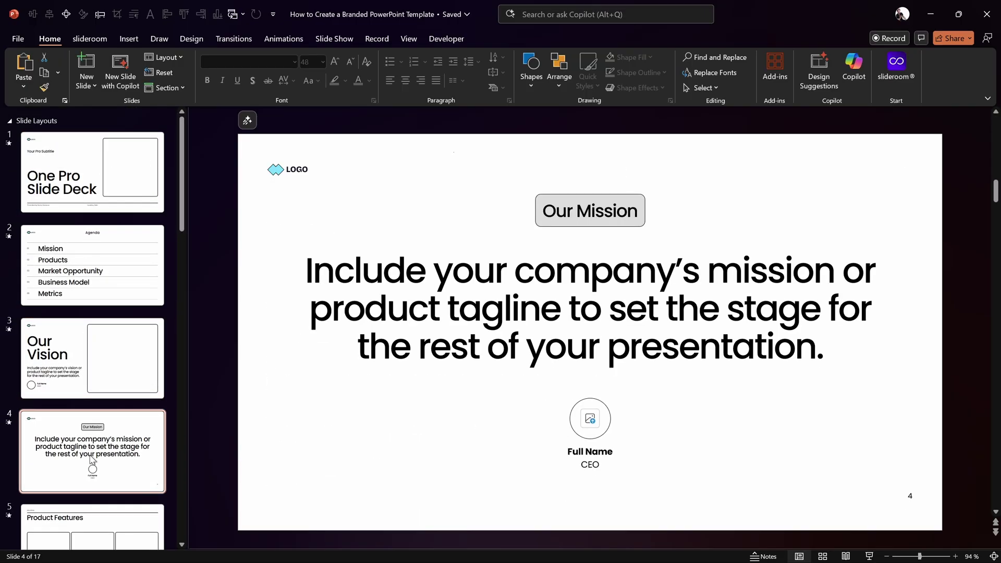
click(102, 530)
scroll(104, 496, down, 10)
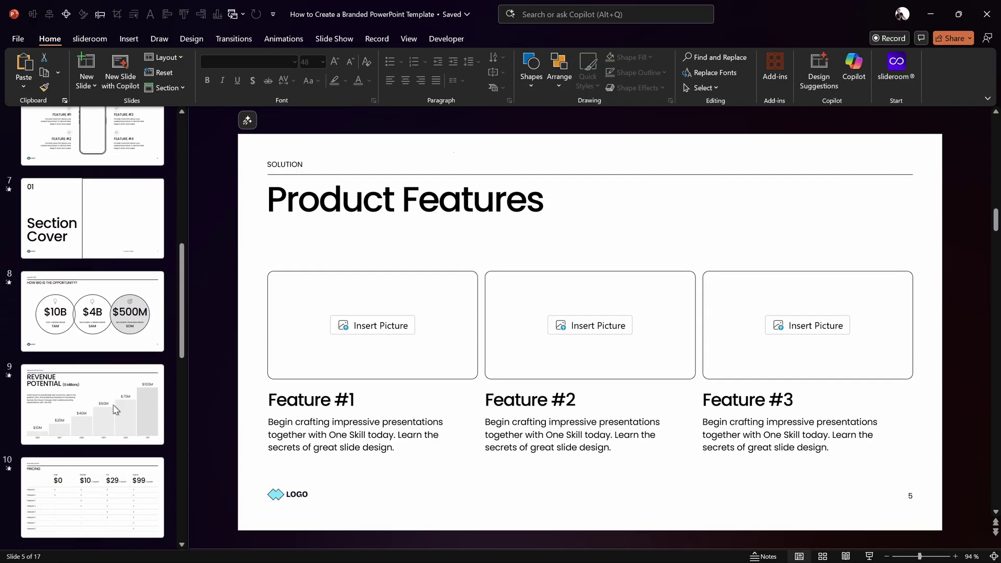
scroll(118, 406, up, 10)
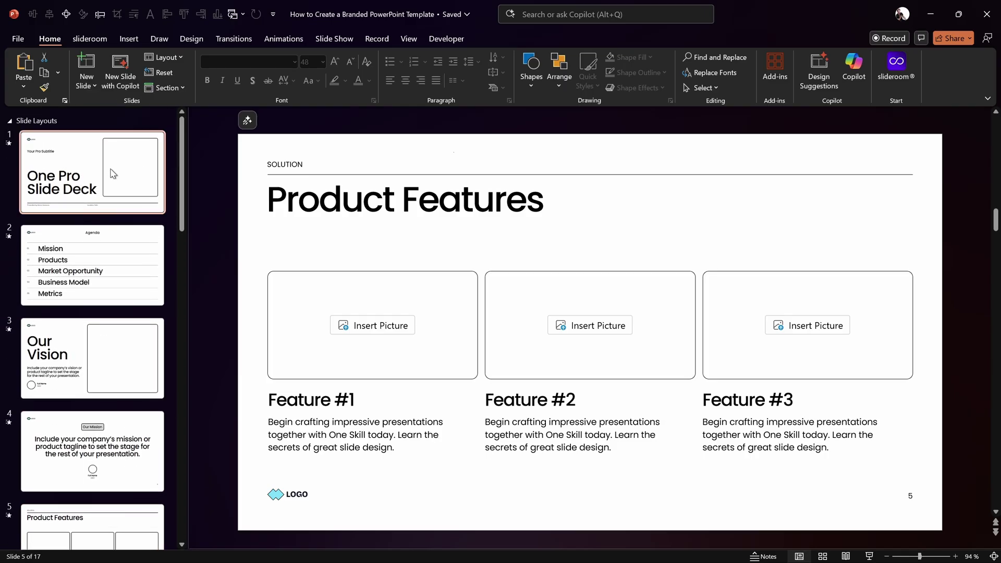
click(111, 178)
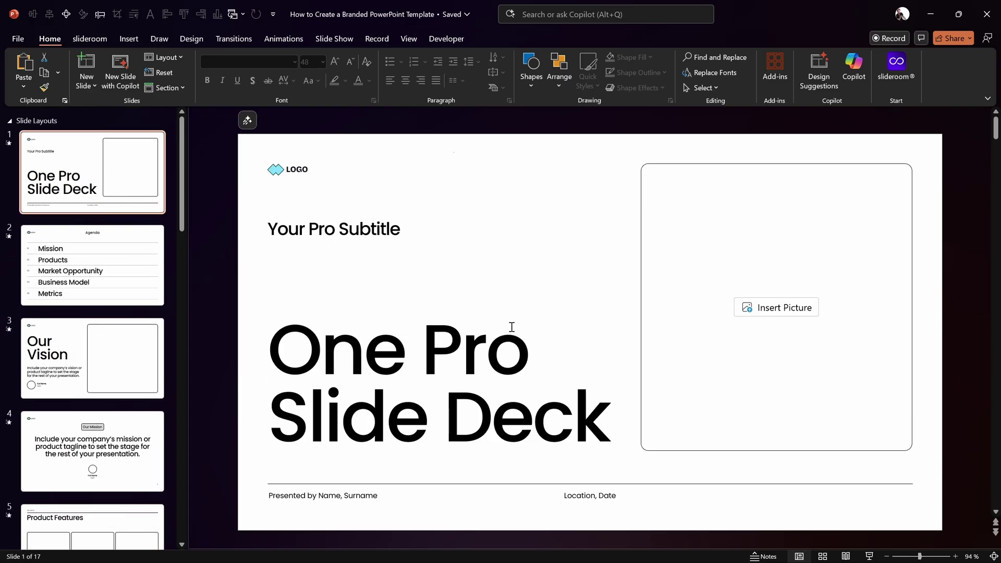
- Inspect the fonts of the cover slide's title and subtitle, and view the theme fonts available for the subtitle
click(487, 360)
click(371, 229)
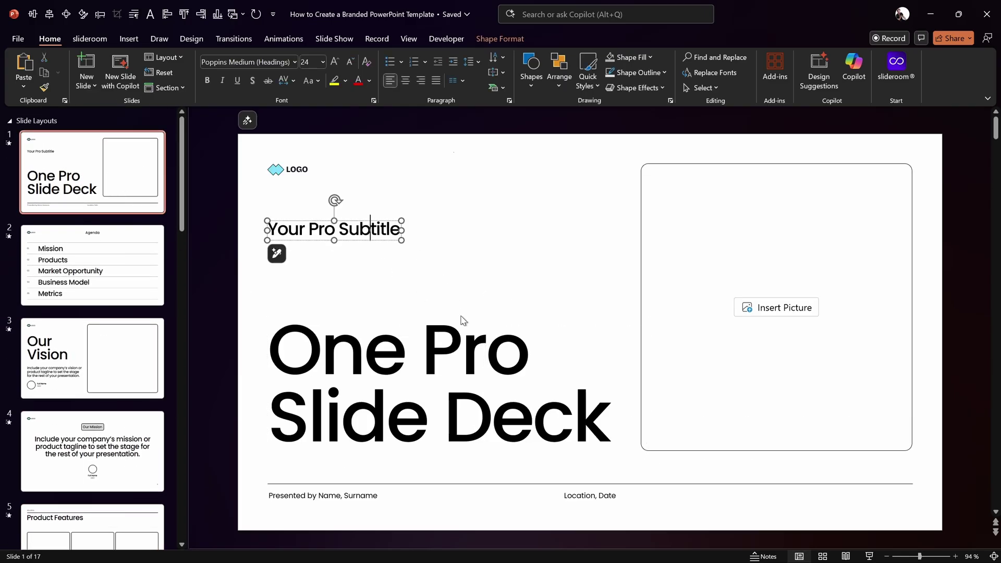
click(468, 348)
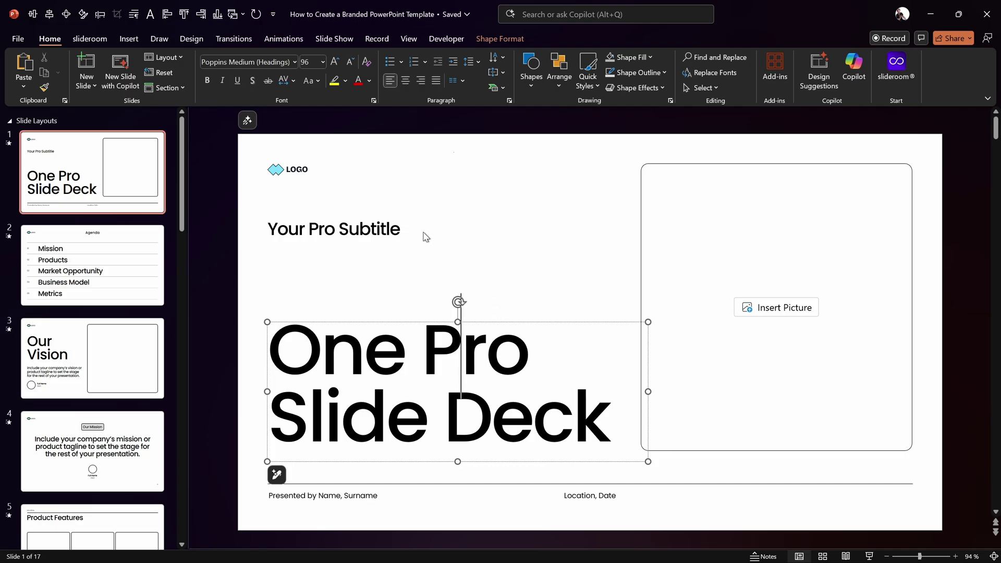
click(391, 231)
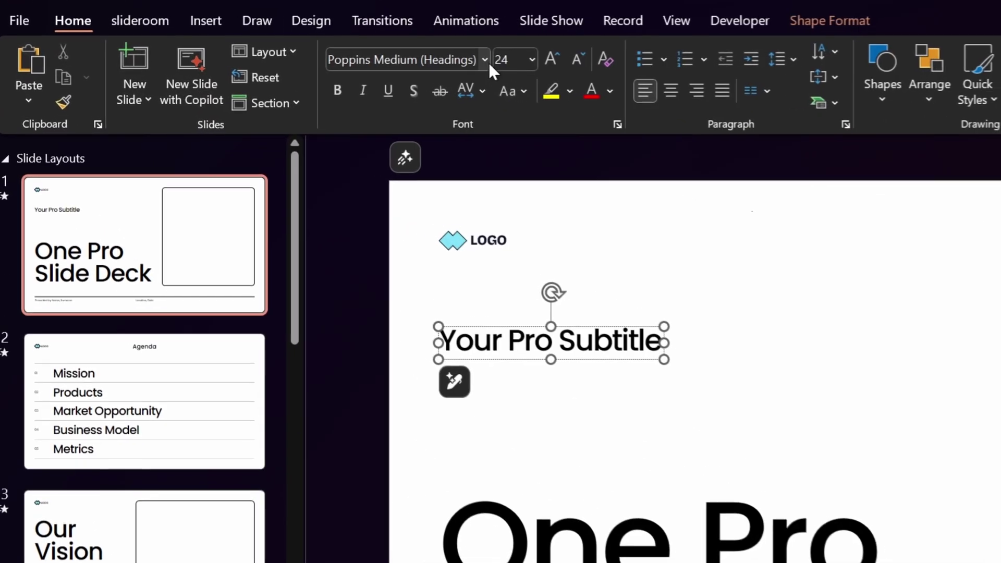
click(294, 62)
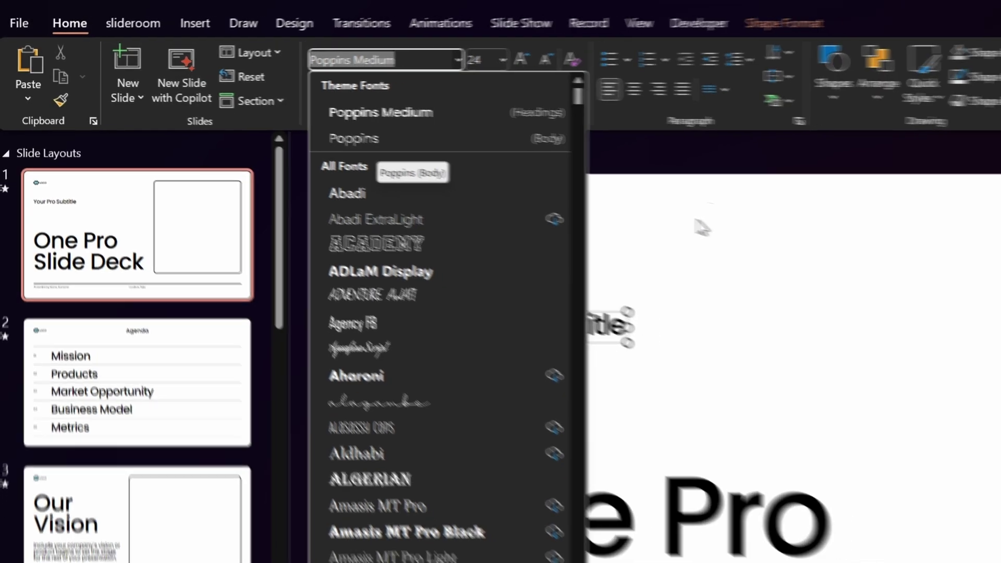
click(700, 224)
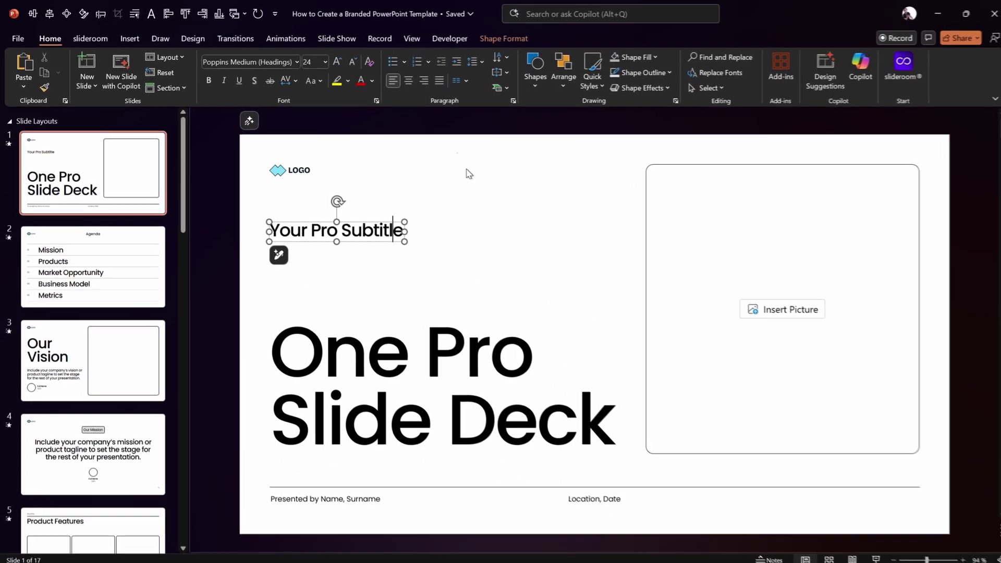
click(798, 315)
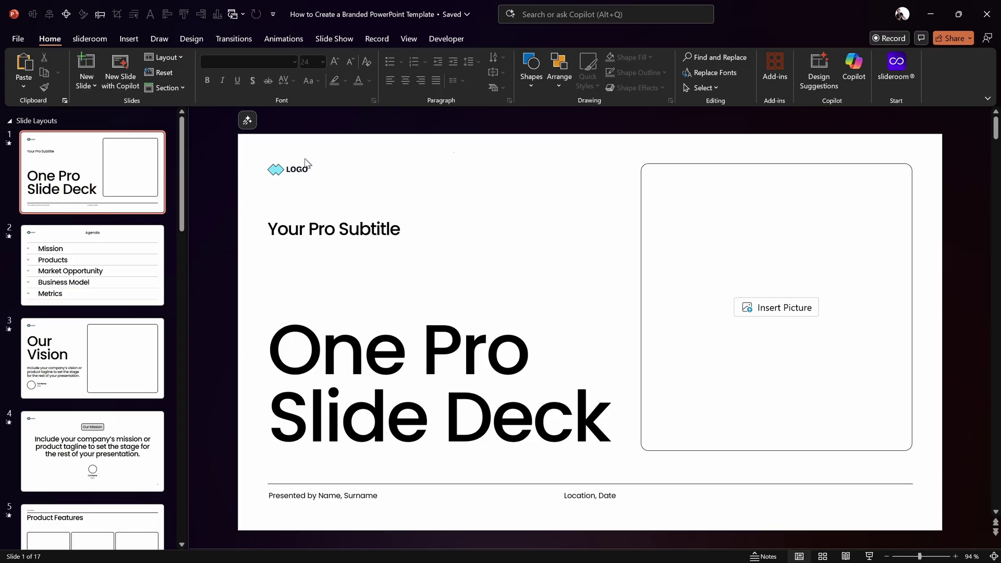
- On the Product Features slide, examine the theme font sets offered for the presentation
scroll(187, 208, down, 5)
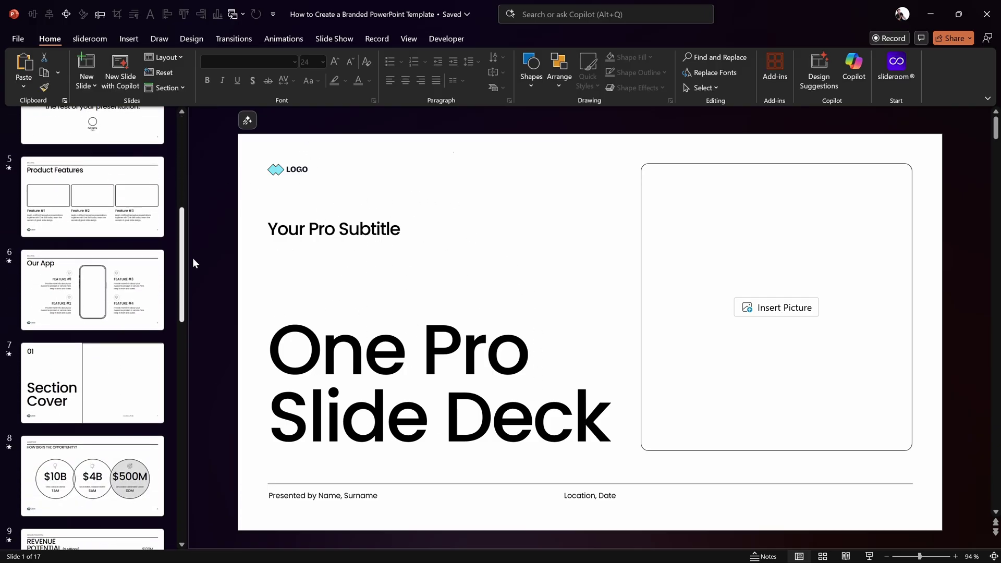
click(106, 210)
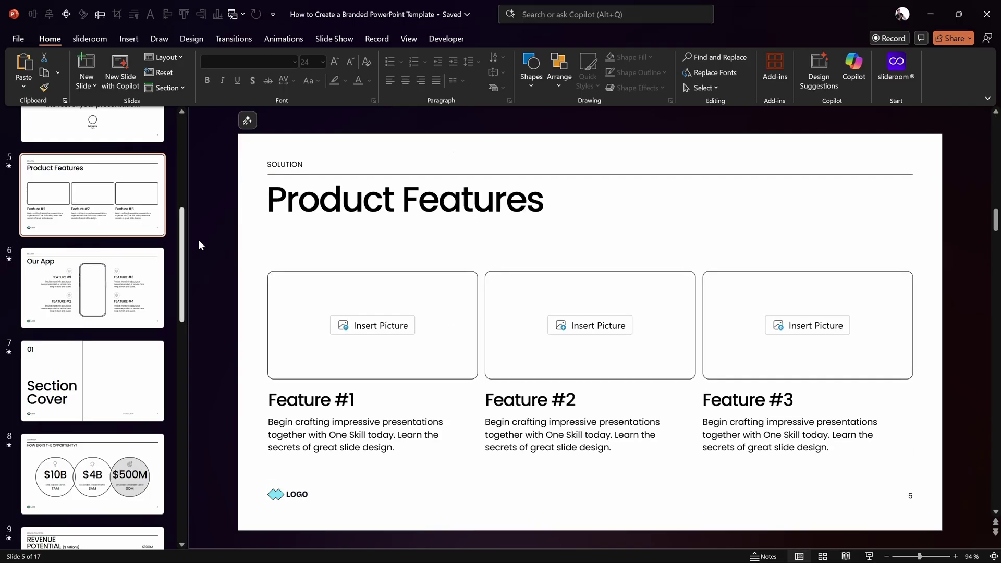
click(192, 39)
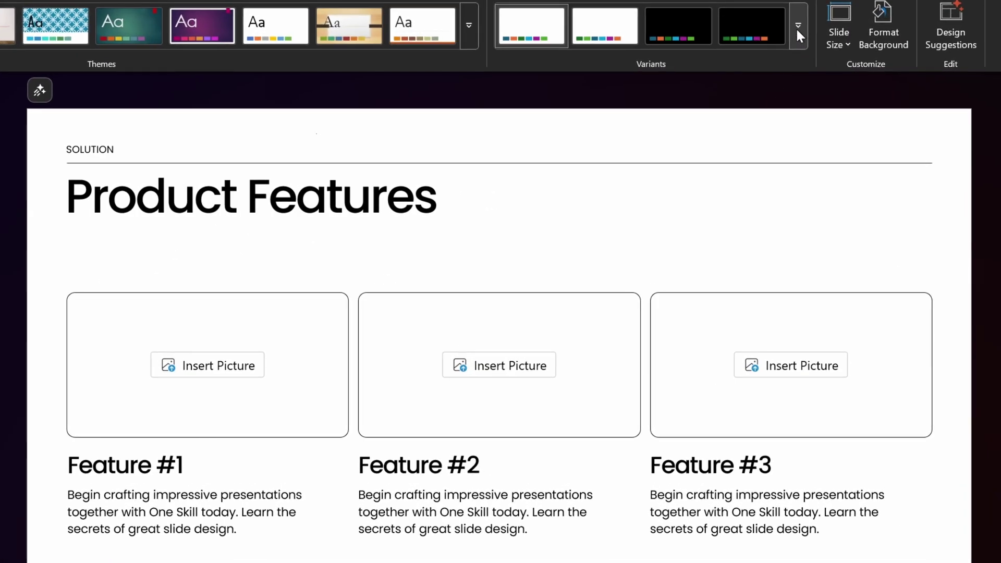
click(798, 29)
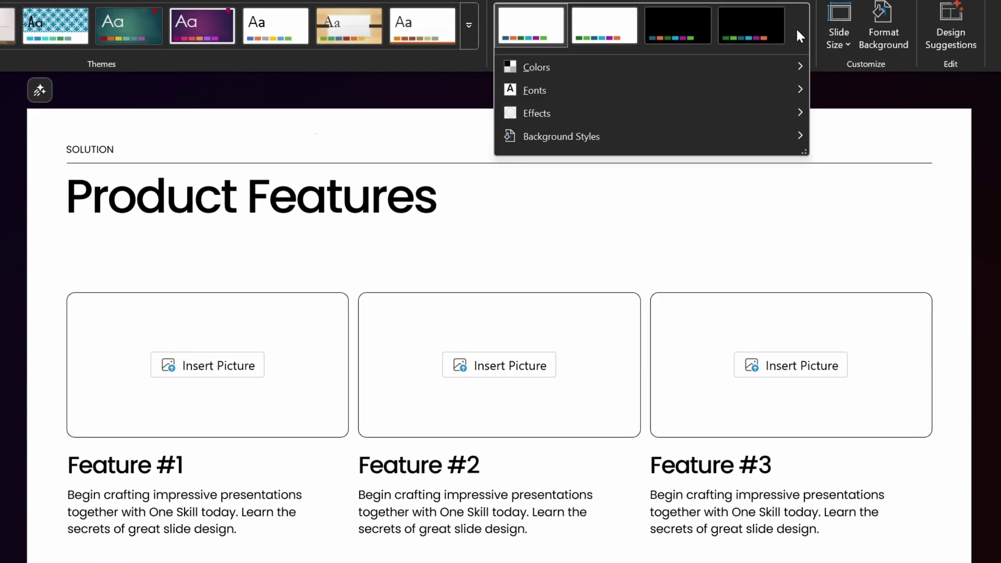
mouse_move(768, 93)
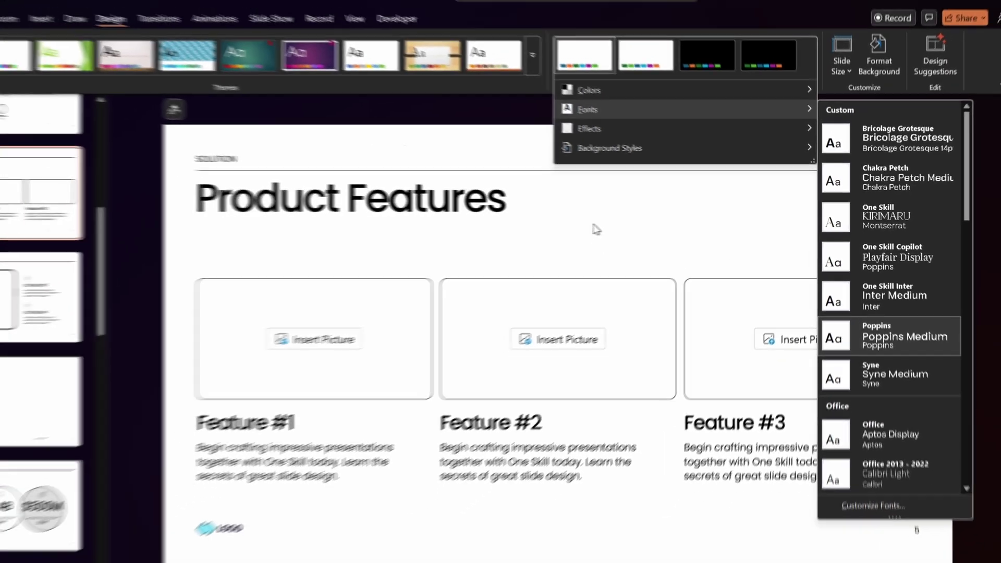
click(578, 218)
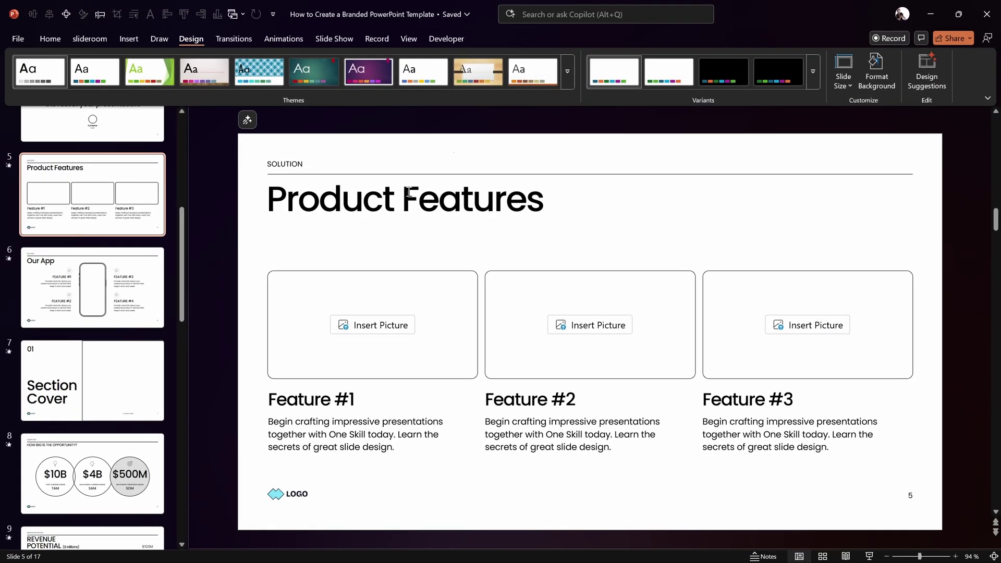
- Check the Product Features title's font against the heading and body theme fonts
click(425, 199)
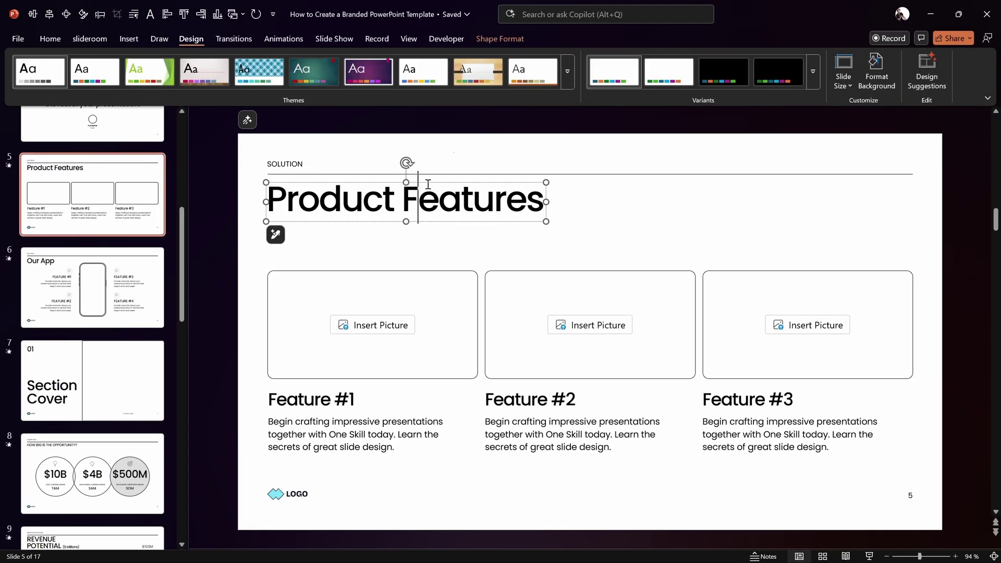
click(55, 37)
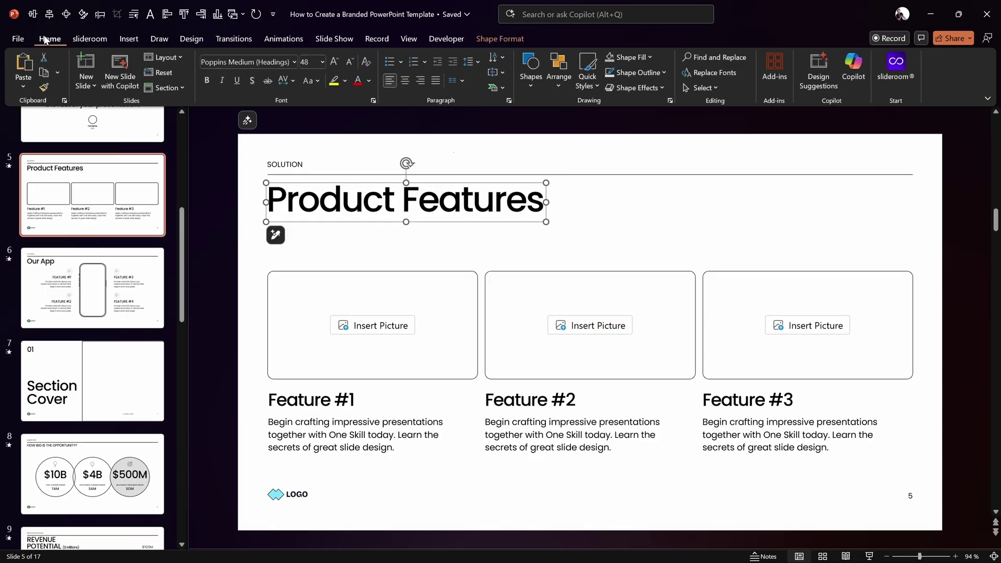
click(297, 63)
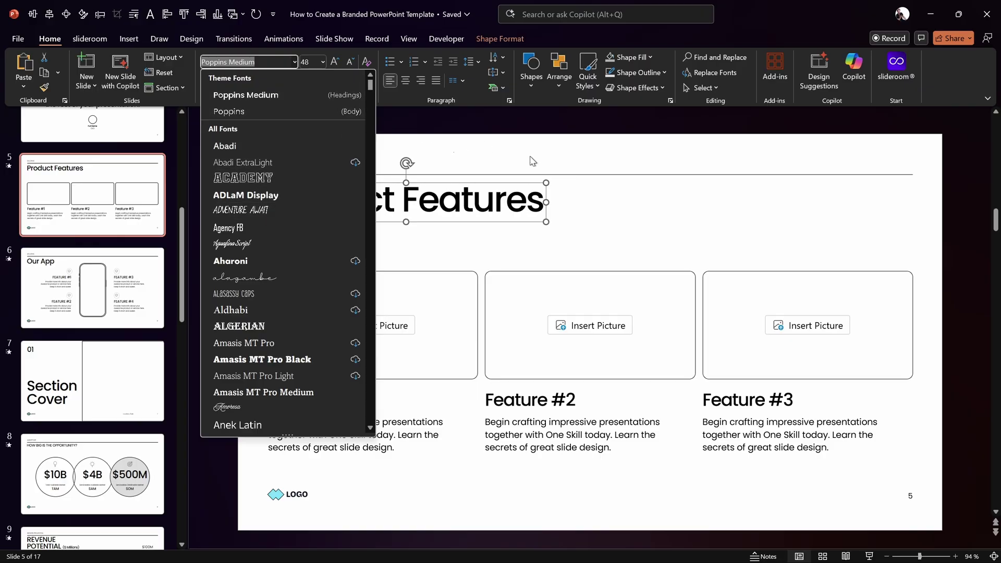
click(595, 203)
- Examine the font specified on the Branding slide at the end of the deck, and go back to the cover slide
drag(182, 261, 203, 469)
click(131, 488)
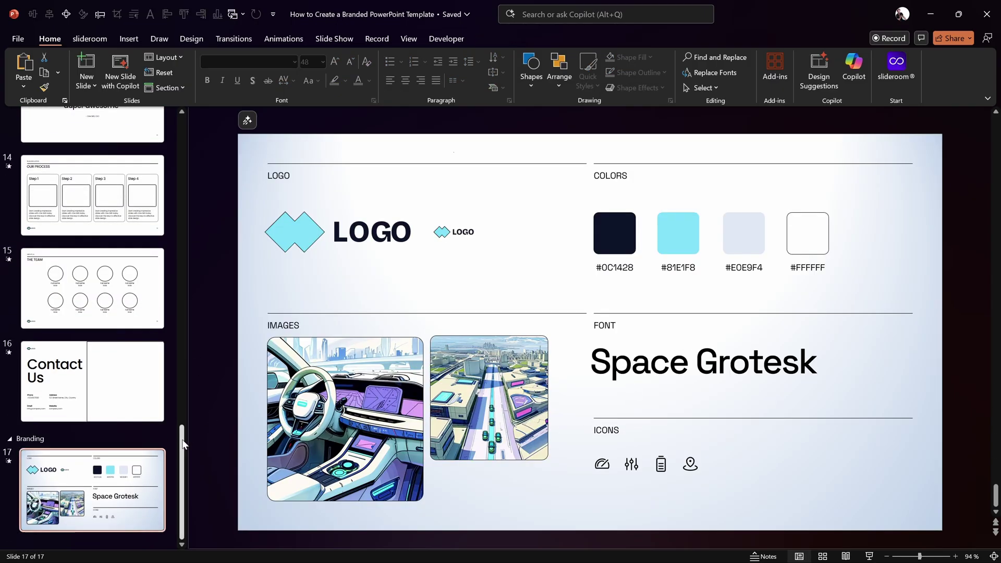
drag(182, 459, 193, 125)
click(119, 171)
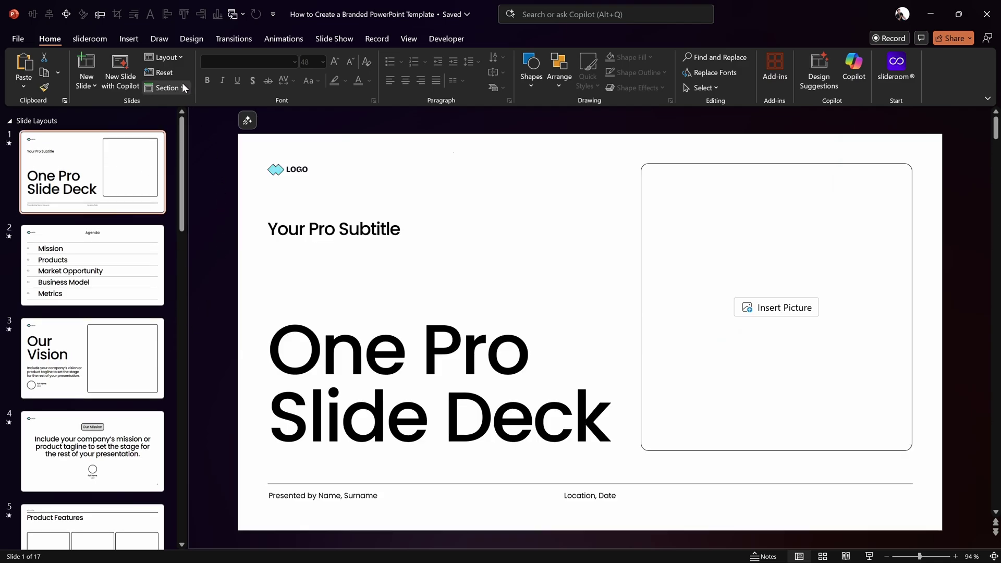
- Start a new custom theme font set and set its heading font to Space Grotesk Medium
click(186, 40)
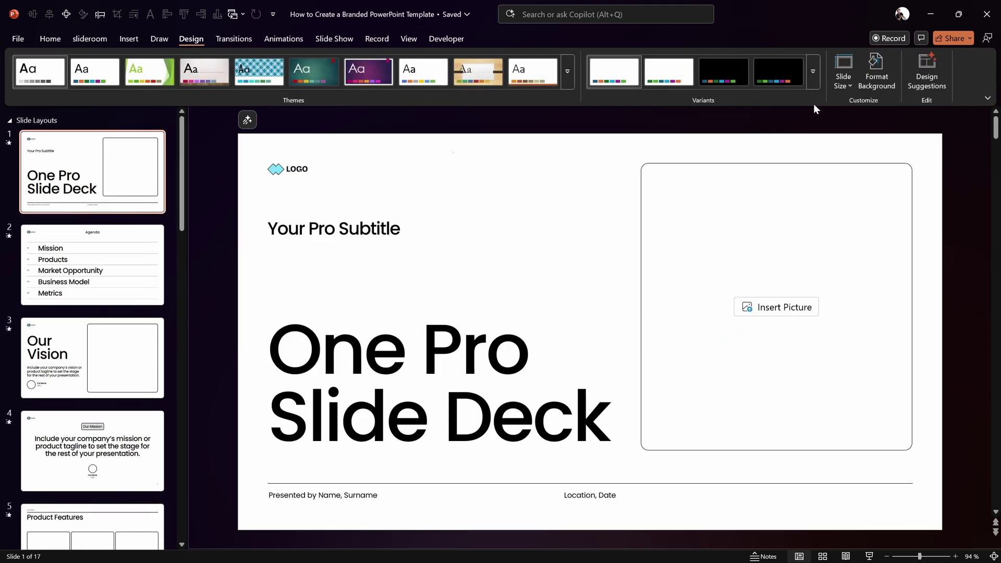
click(814, 73)
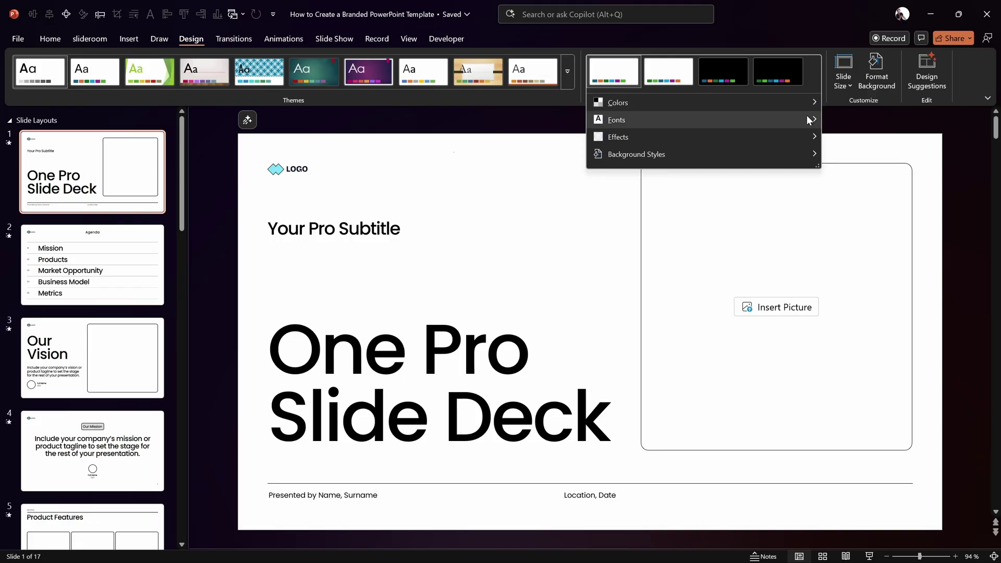
mouse_move(810, 121)
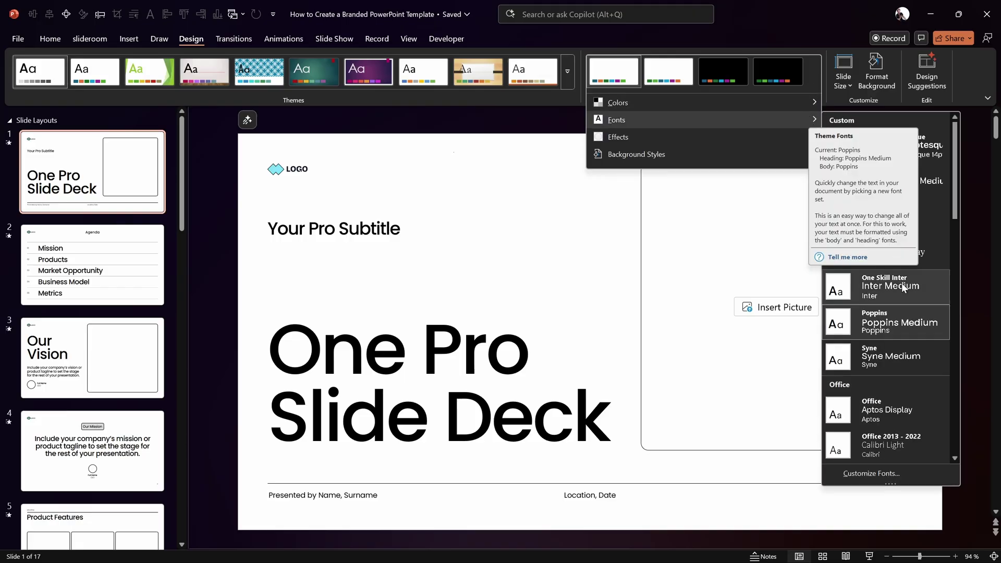
click(883, 479)
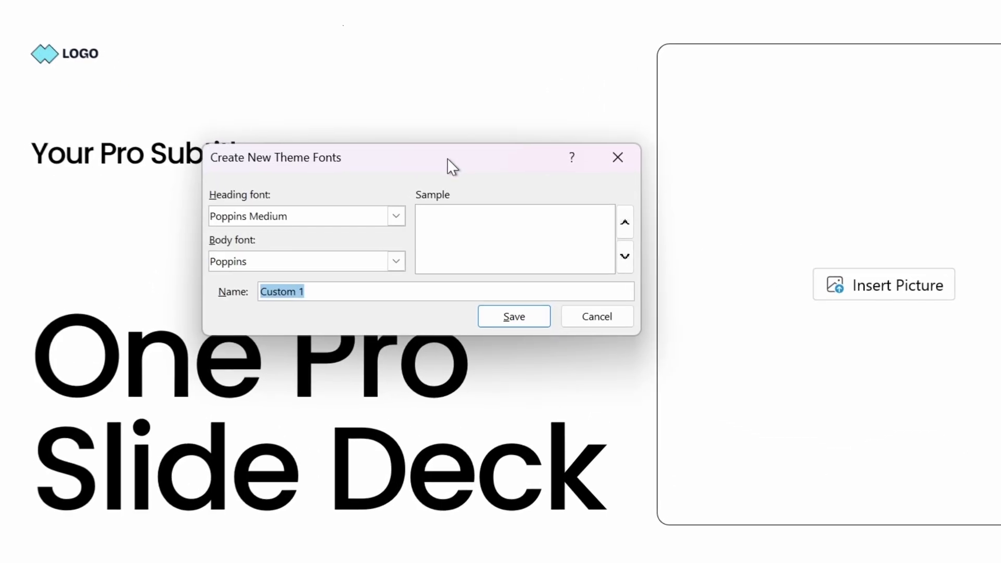
drag(514, 237, 580, 198)
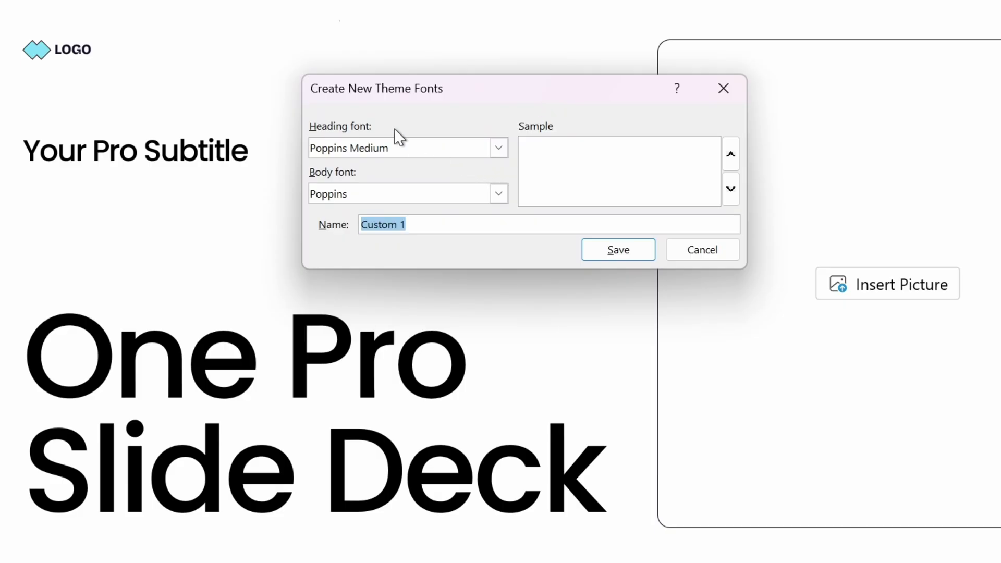
click(420, 151)
text(Space Grotesk)
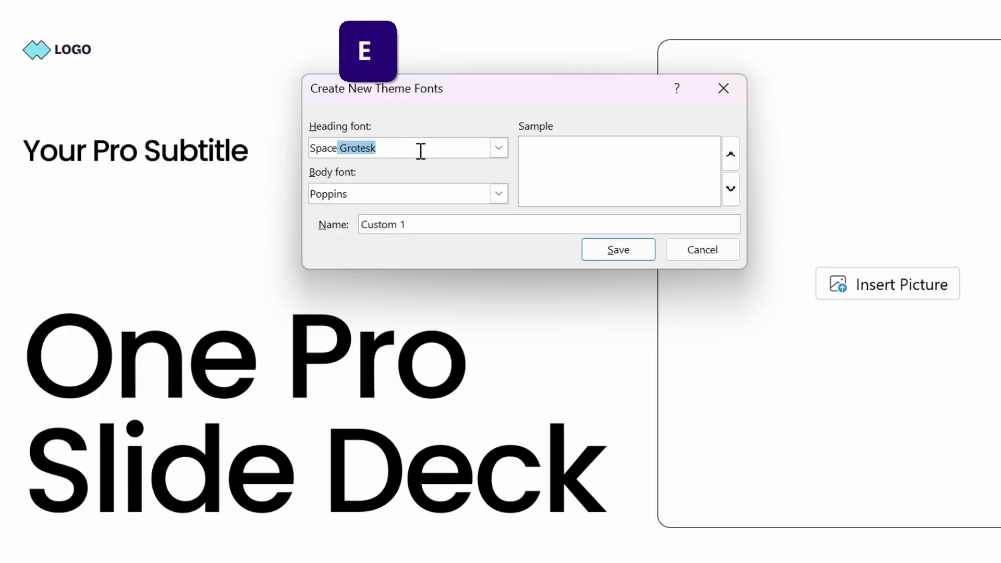
key(End)
text(M)
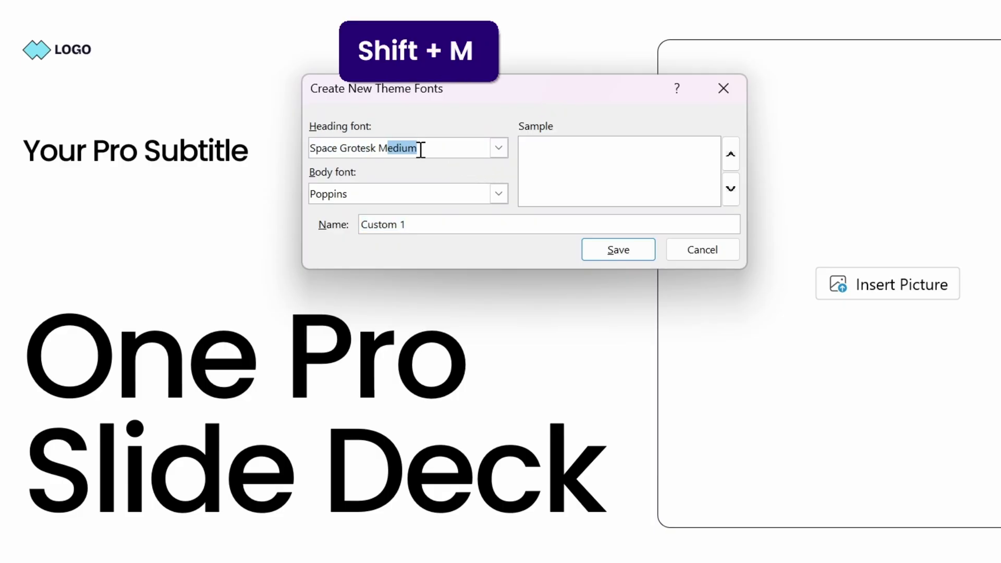
- Set the body font to Space Grotesk, name the theme font set Space Grotesk, and save it
drag(377, 150, 310, 148)
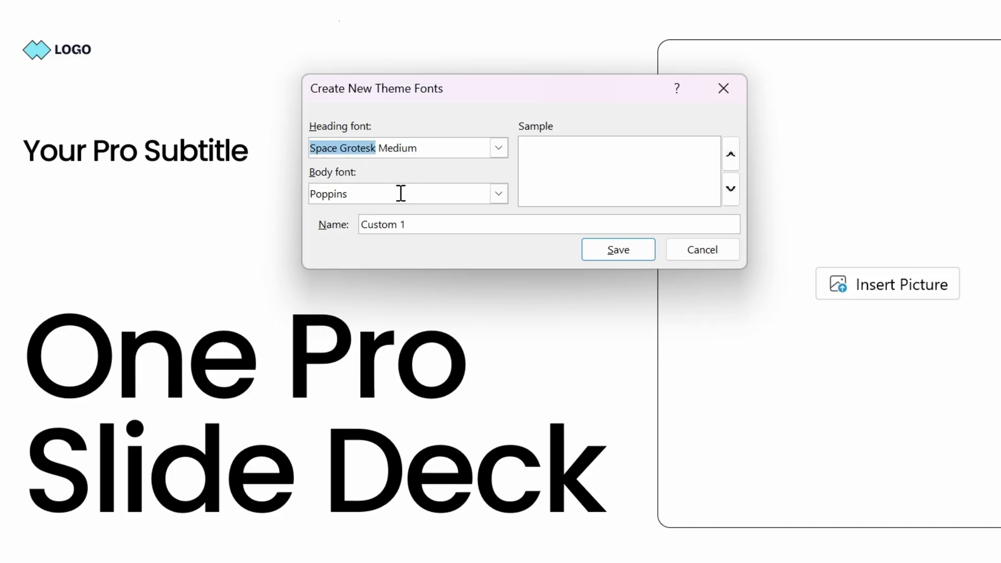
key(ctrl+c)
click(390, 199)
key(ctrl+v)
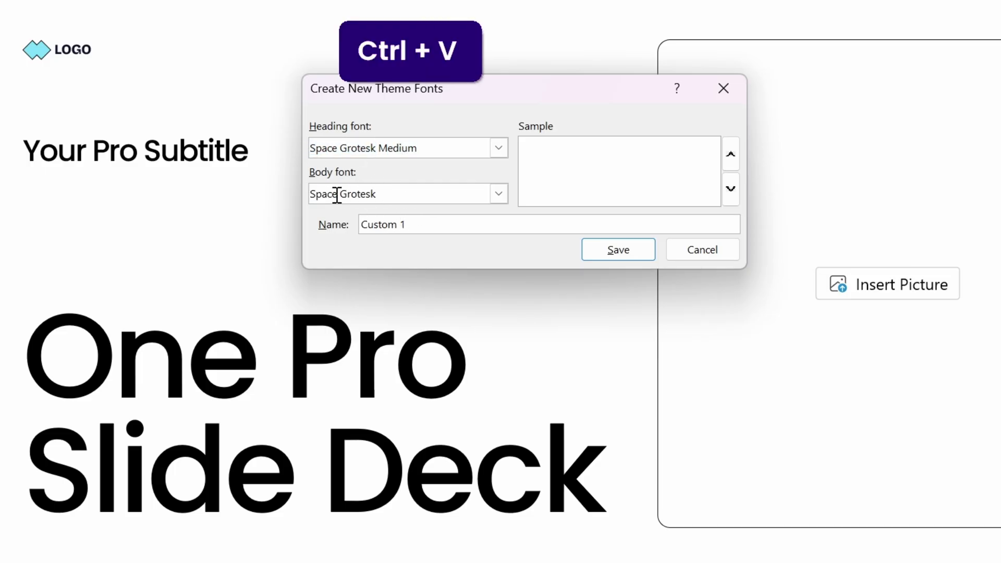
double_click(449, 224)
key(ctrl+v)
click(626, 250)
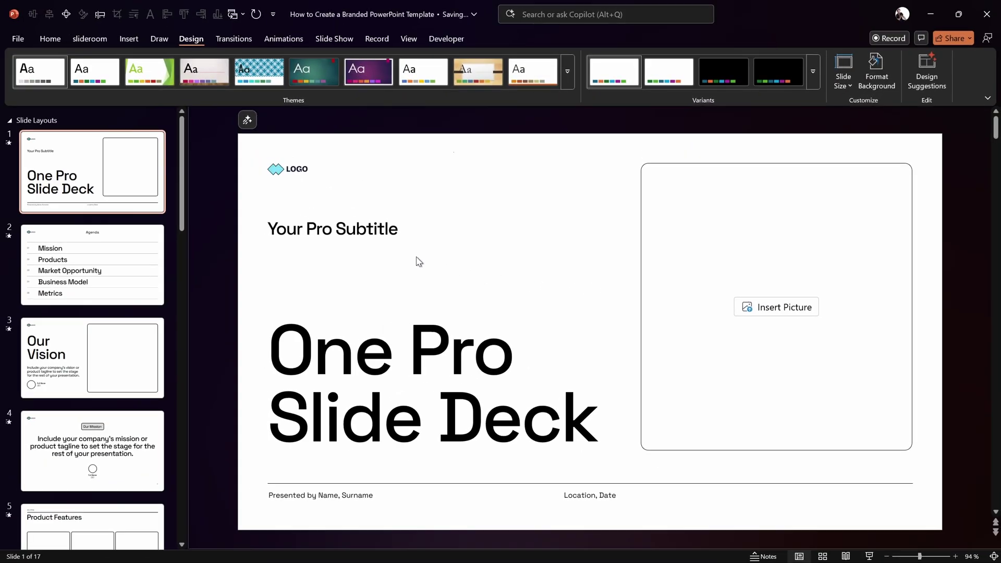
- Check the theme fonts of the cover subtitle and of the Our Vision slide's tagline and name text, and return to the cover
click(185, 165)
click(51, 41)
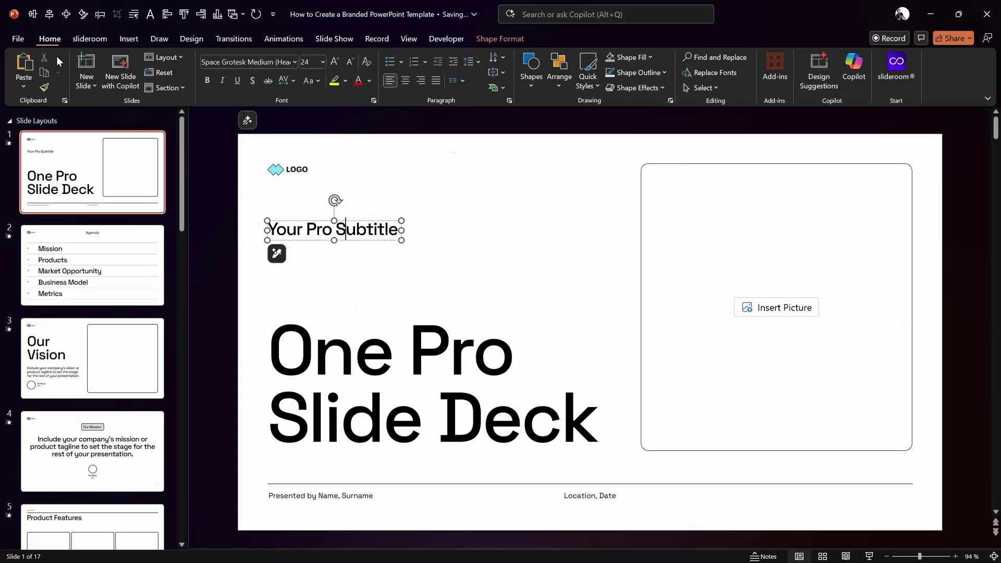
click(371, 392)
click(84, 356)
click(329, 396)
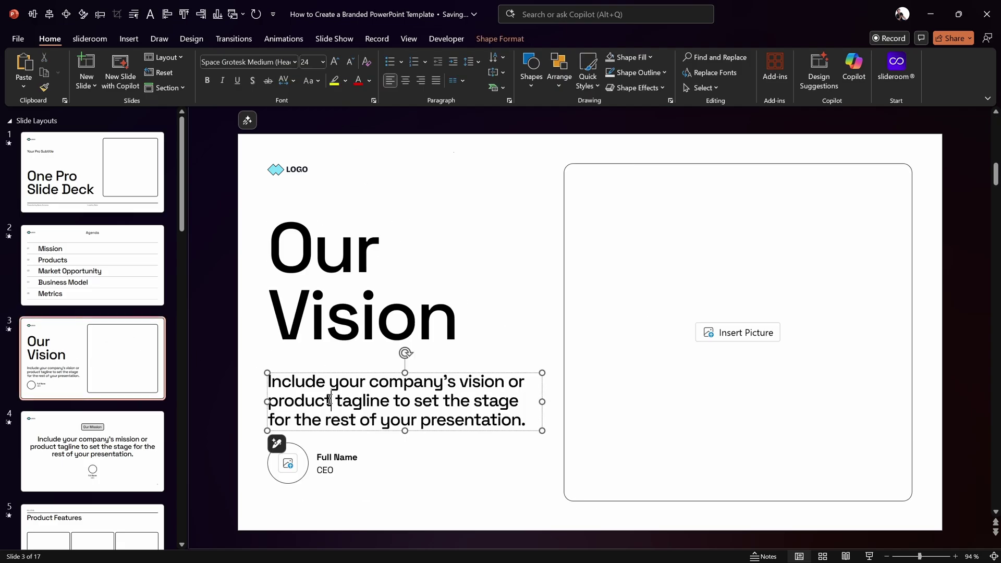
click(340, 458)
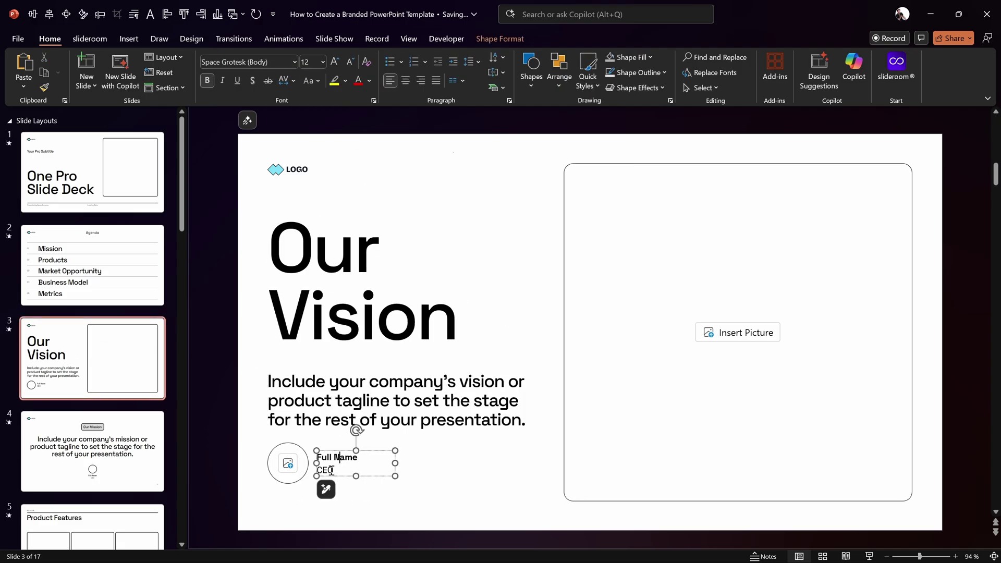
click(105, 156)
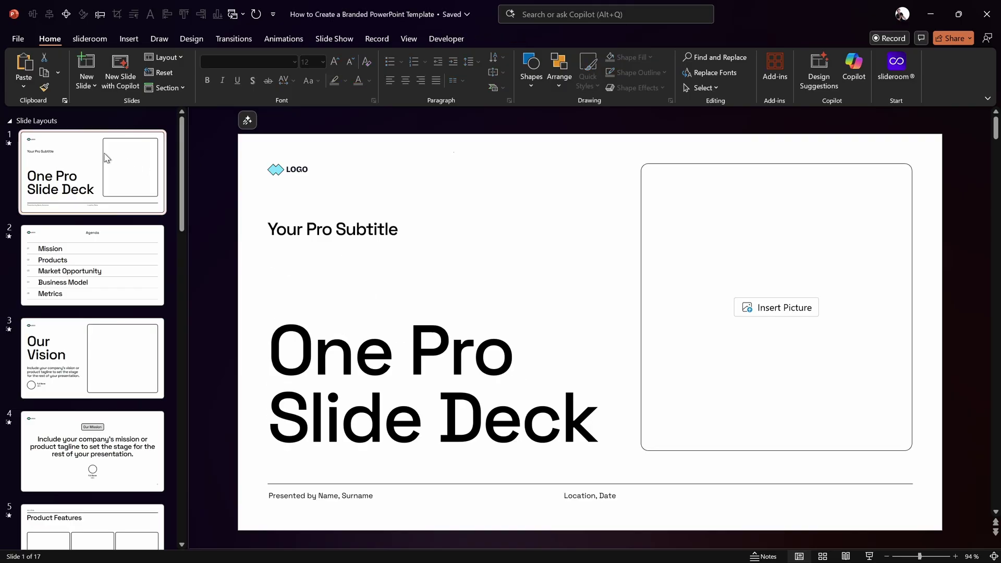
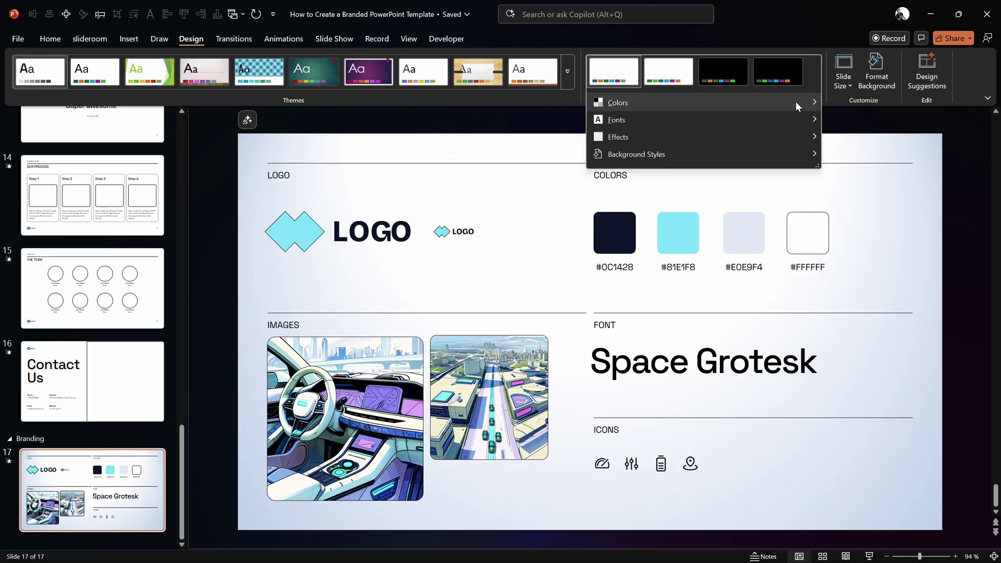
- Start a new custom theme color set and set Text/Background - Dark 1 to hex #0C1428
mouse_move(792, 104)
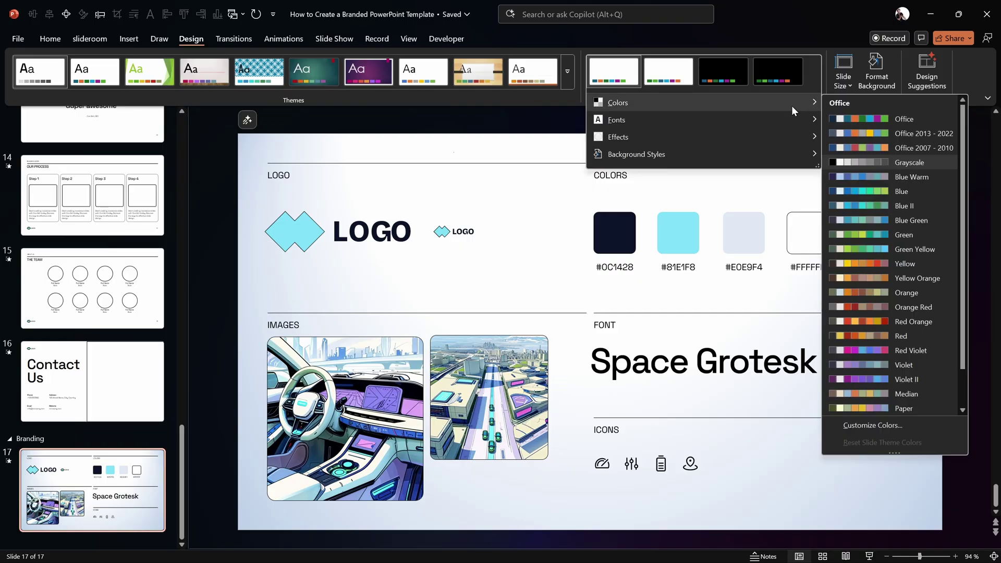
click(872, 423)
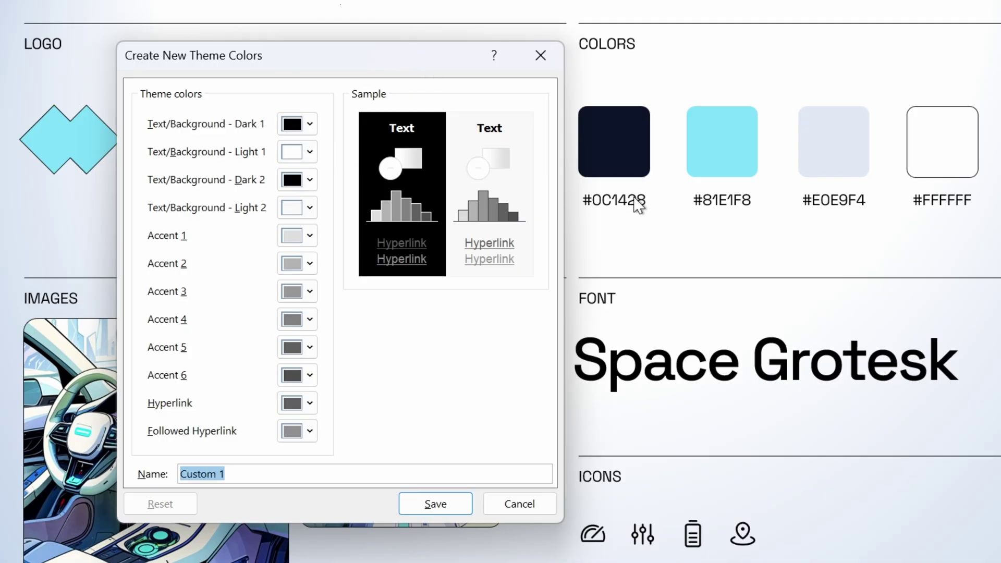
click(311, 124)
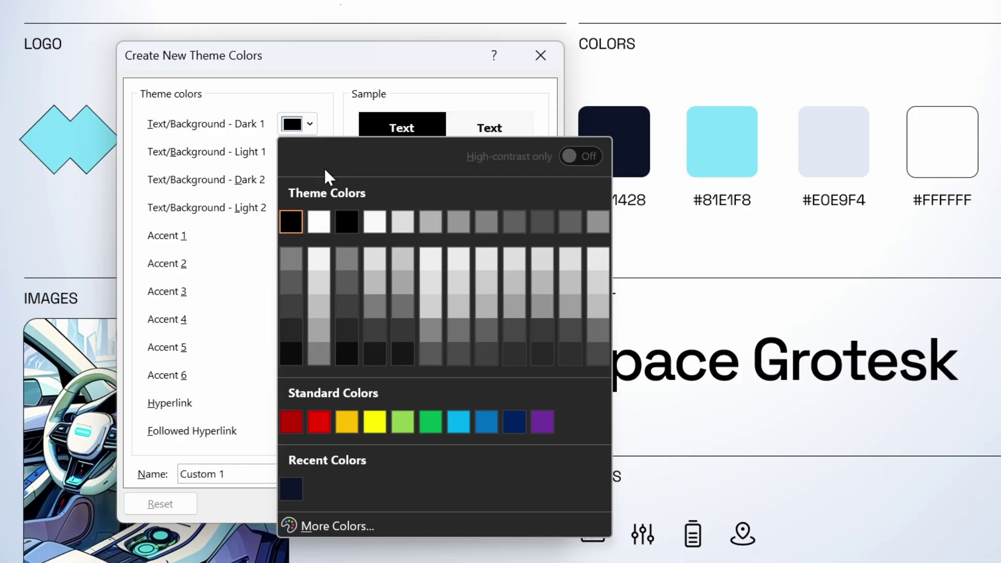
click(338, 525)
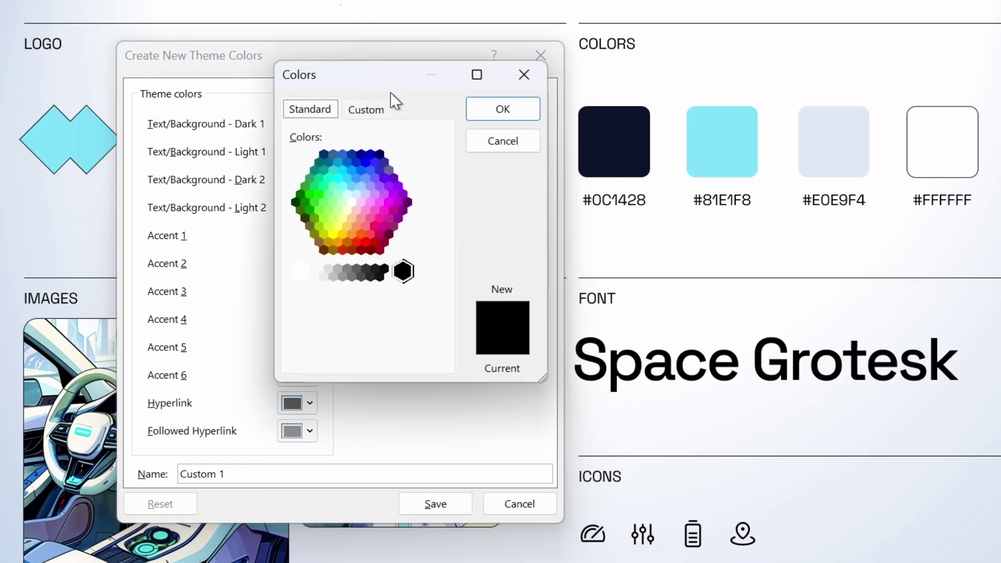
click(372, 110)
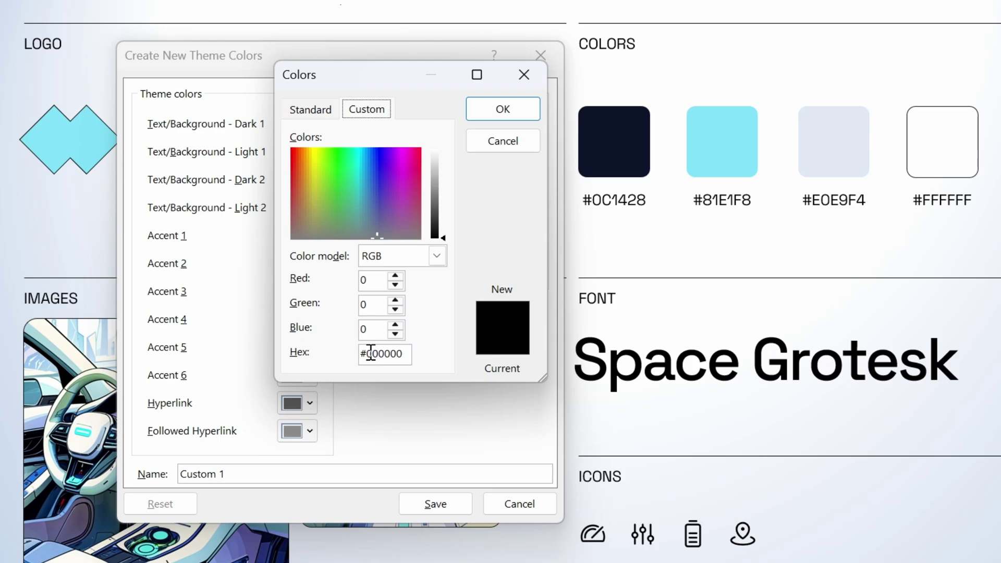
drag(368, 354, 439, 354)
text(0c)
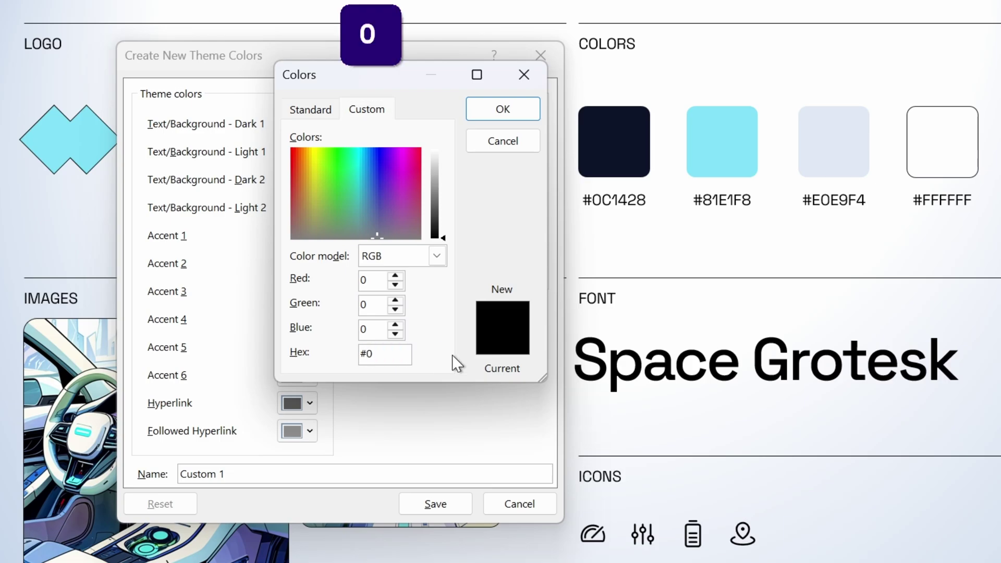
text(1428)
click(513, 108)
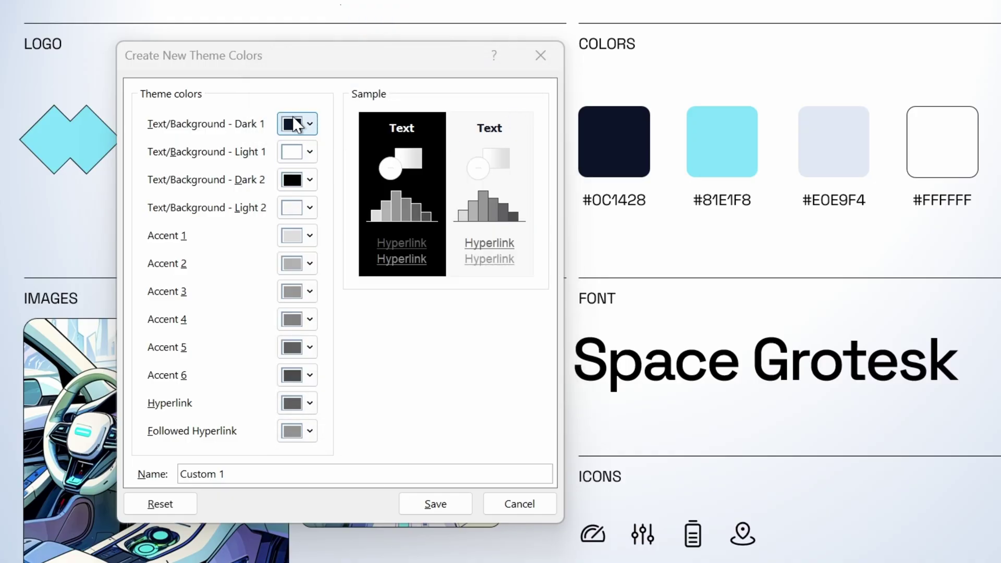
- Set the Accent 1 theme color to hex #81E1F8
click(310, 236)
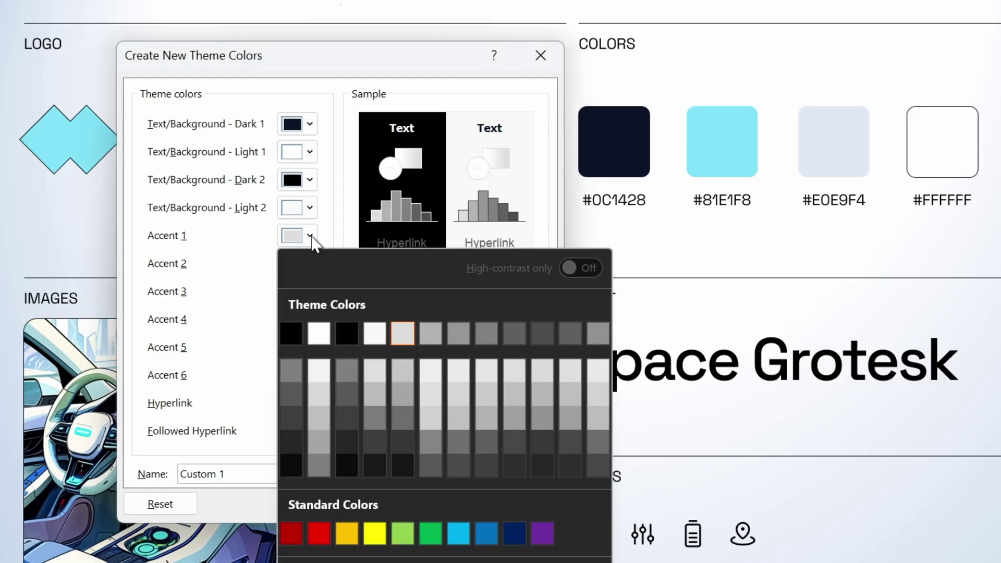
click(347, 554)
click(366, 110)
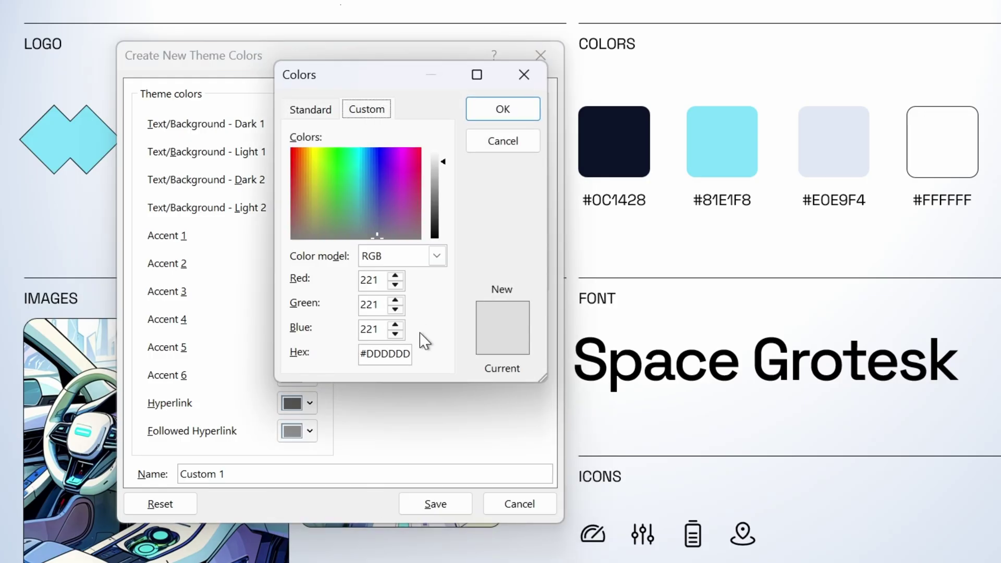
drag(371, 356, 435, 363)
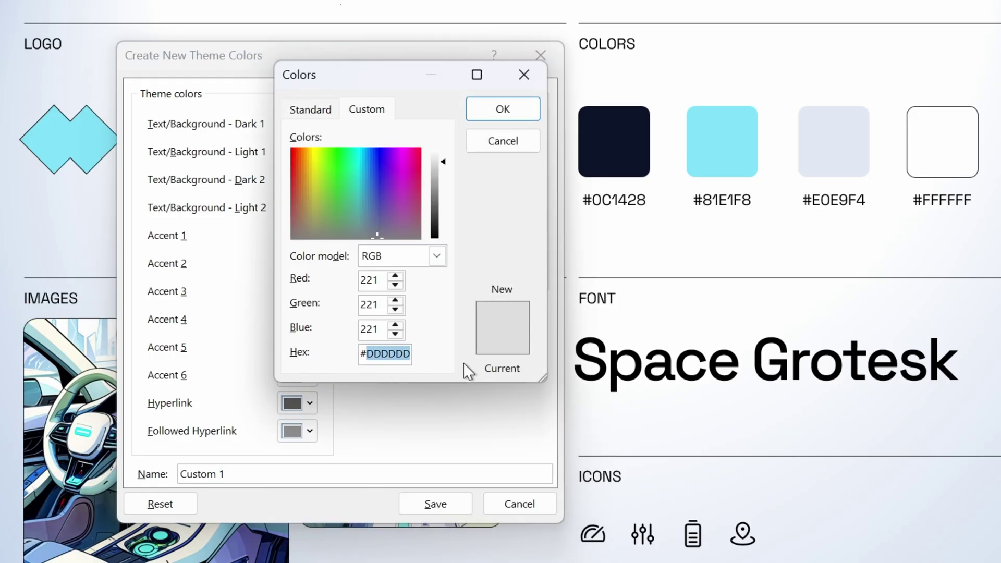
text(81e1)
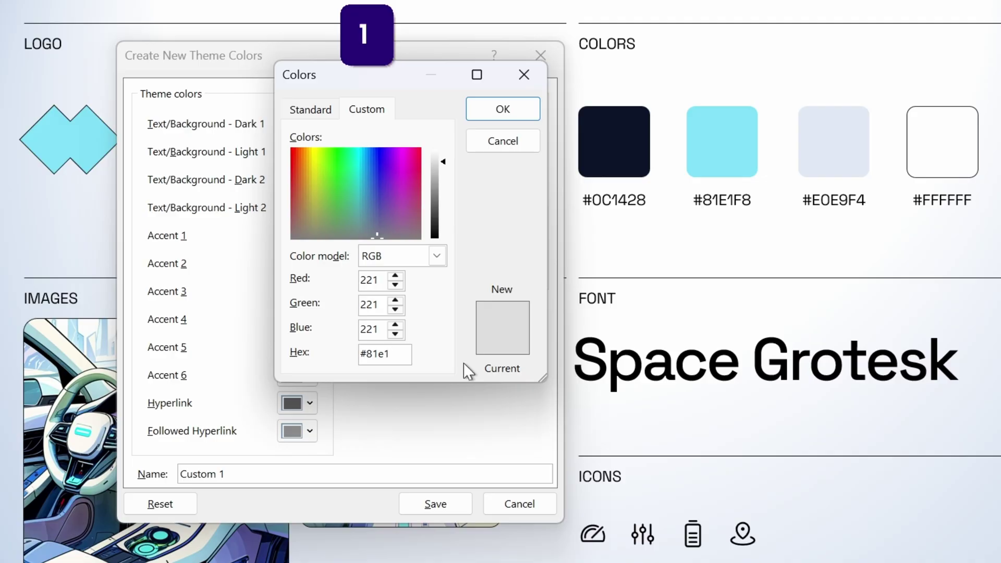
text(f8)
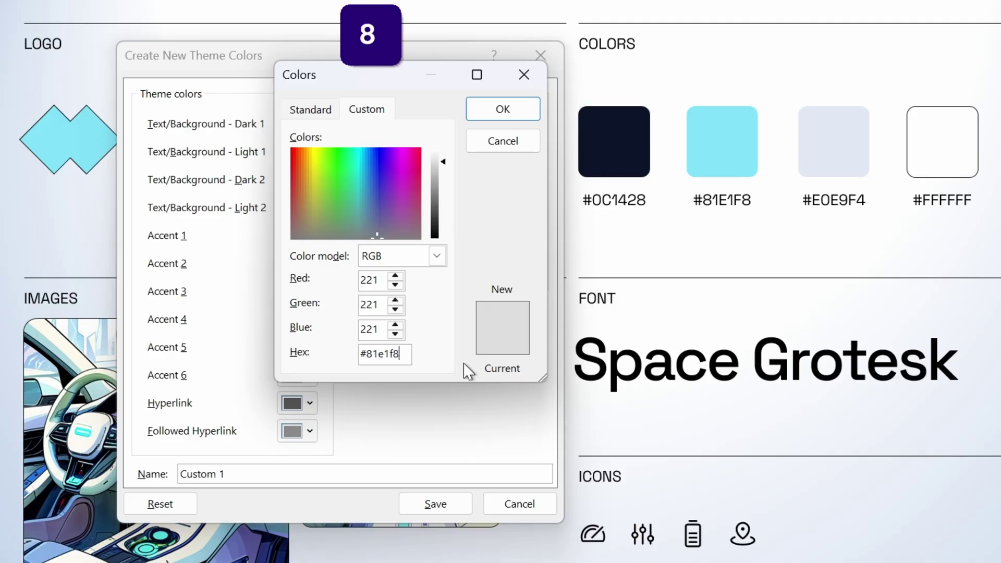
click(498, 107)
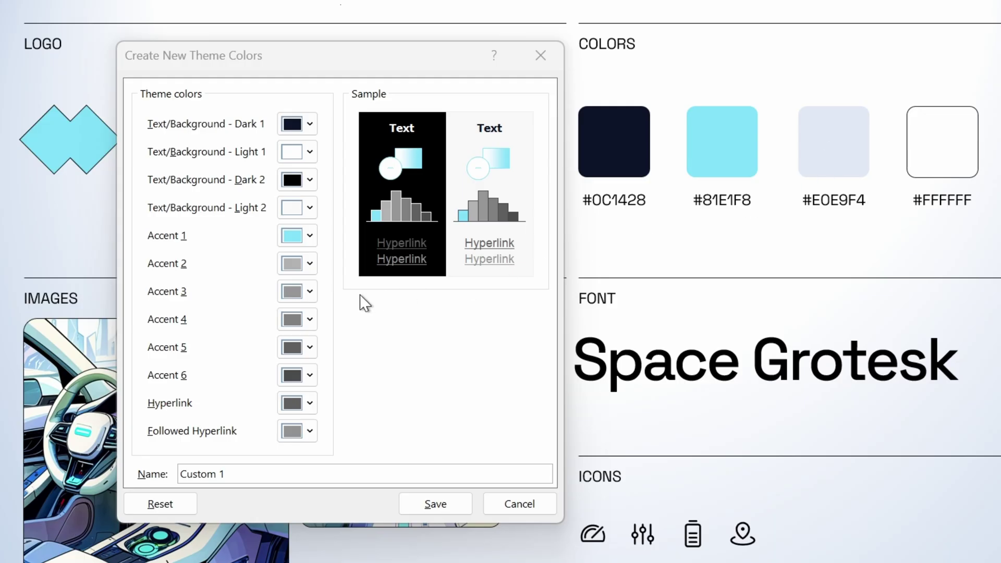
- Set the Accent 2 theme color to hex #E0E9F4
click(311, 267)
click(355, 558)
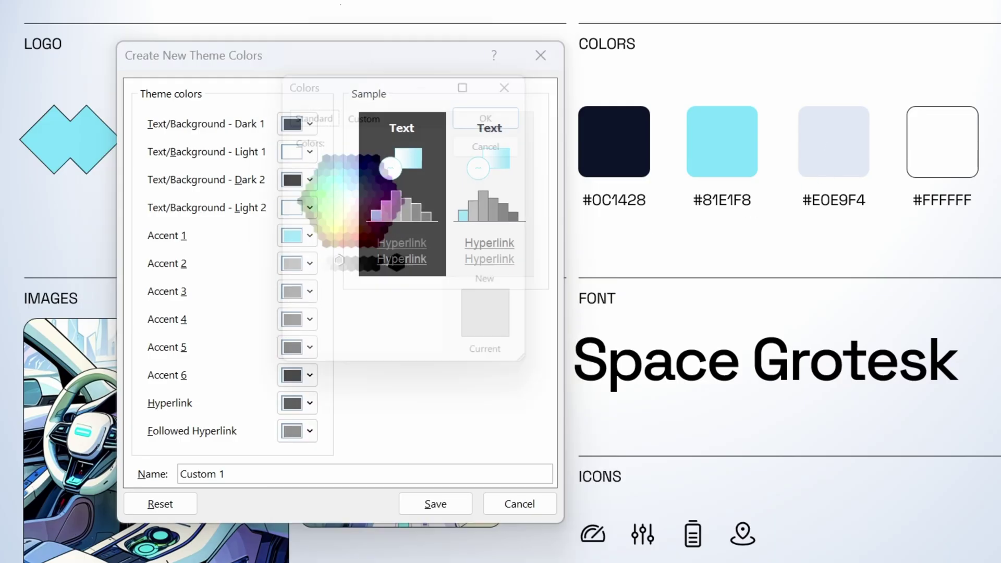
click(365, 109)
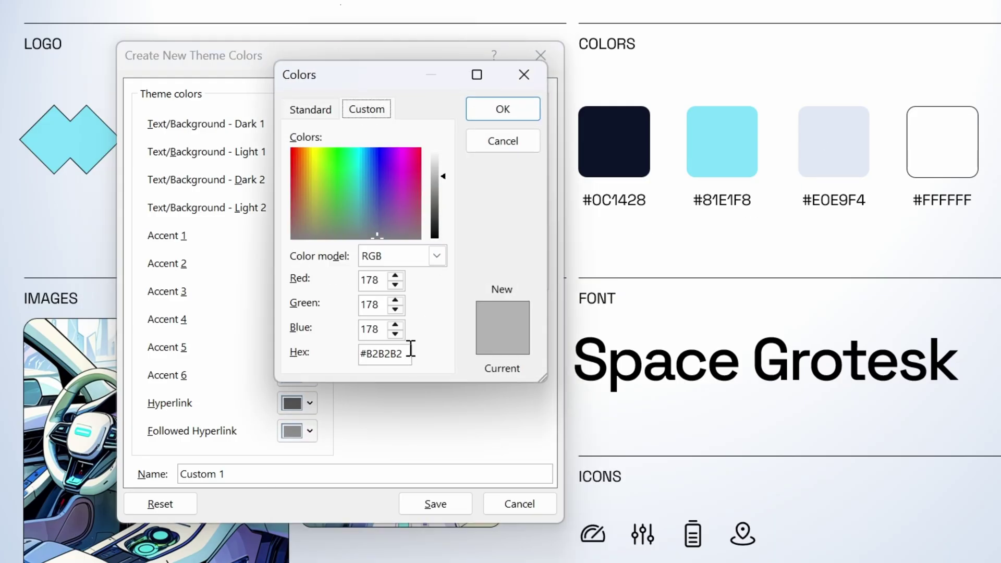
drag(367, 353, 408, 356)
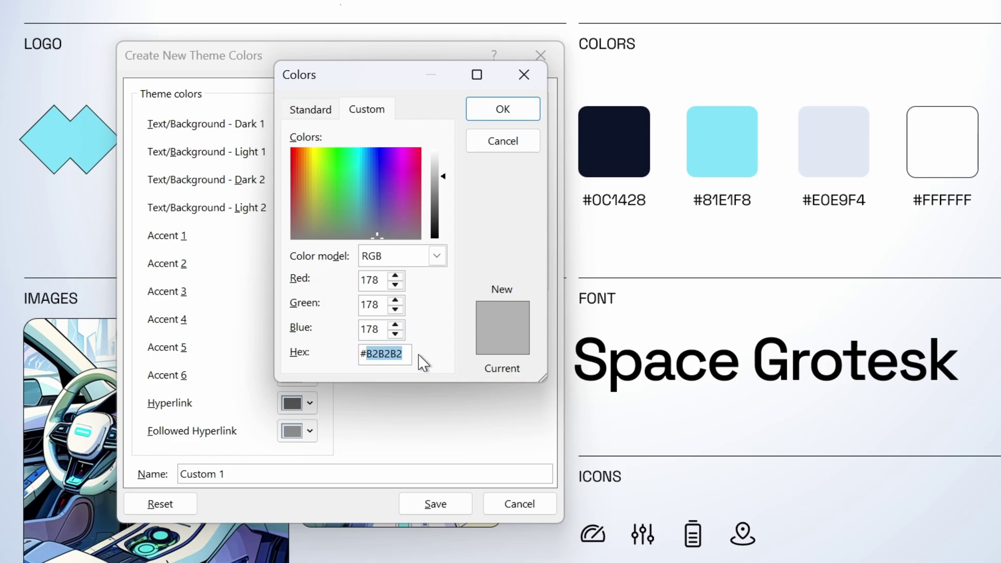
text(e0e9)
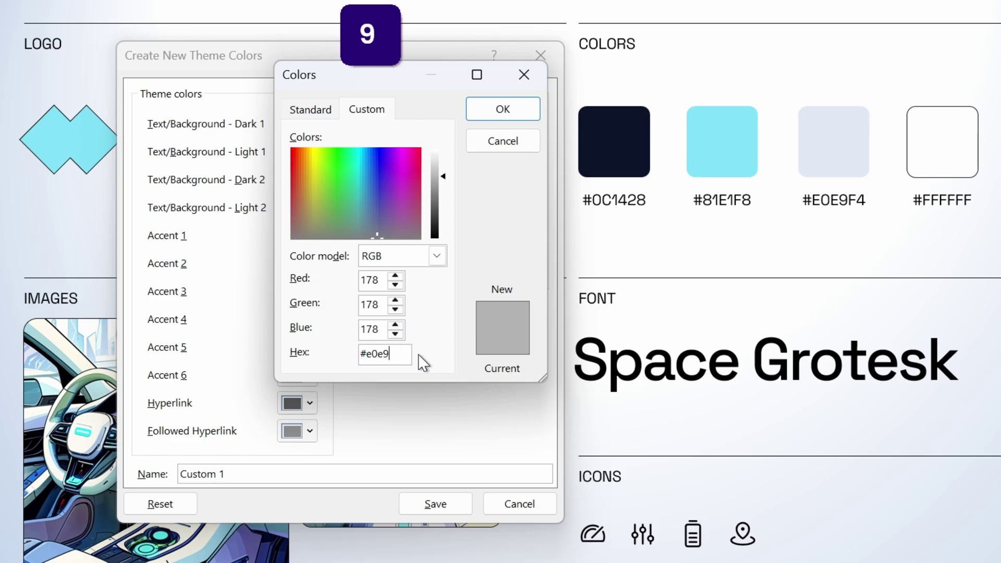
text(f4)
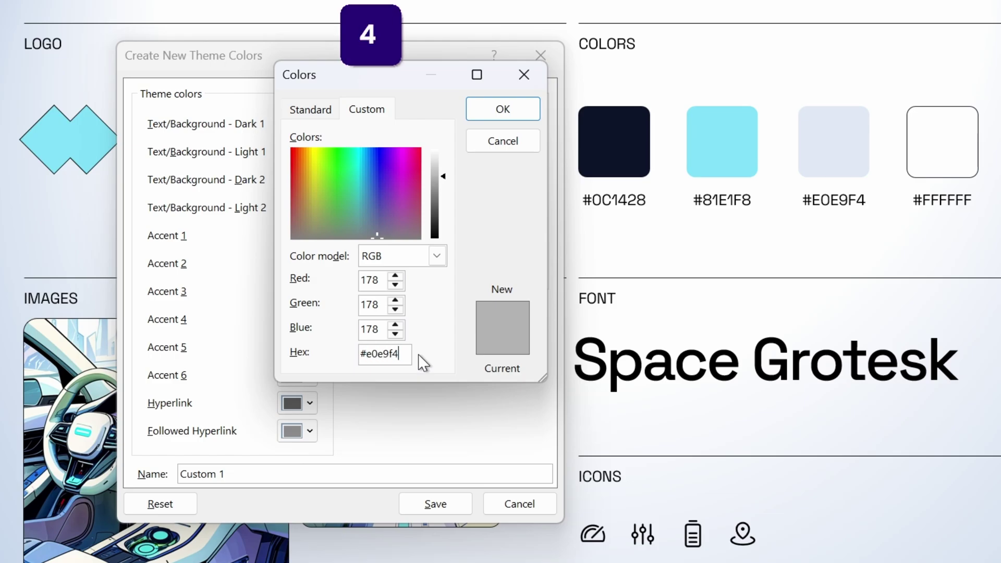
click(509, 108)
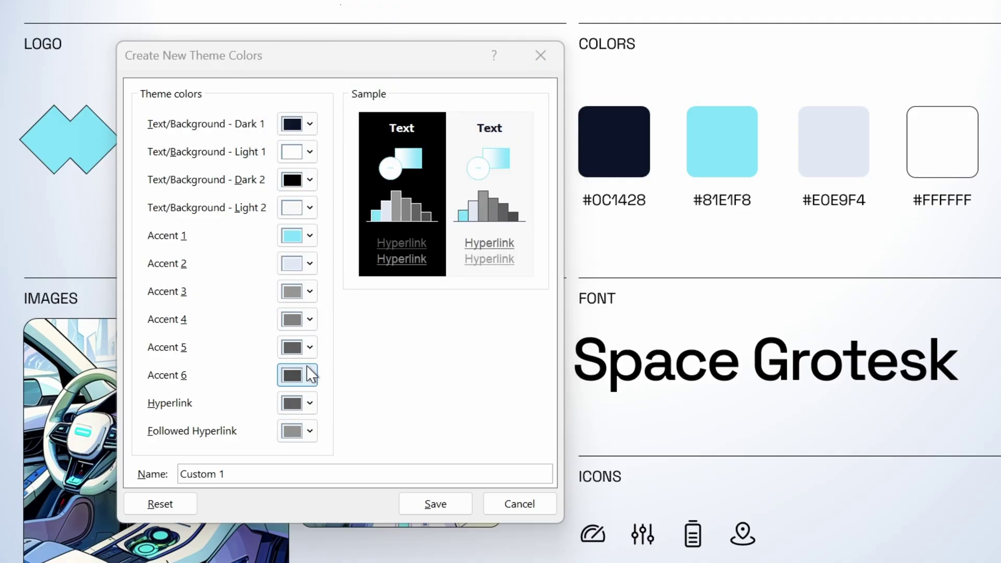
- Name the custom theme color set Space and save it
triple_click(259, 476)
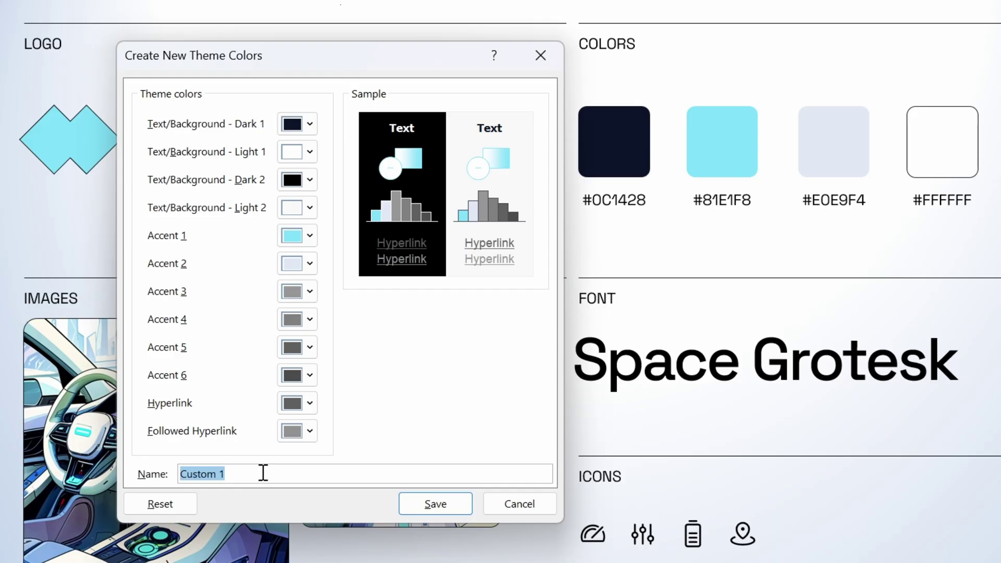
text(Space)
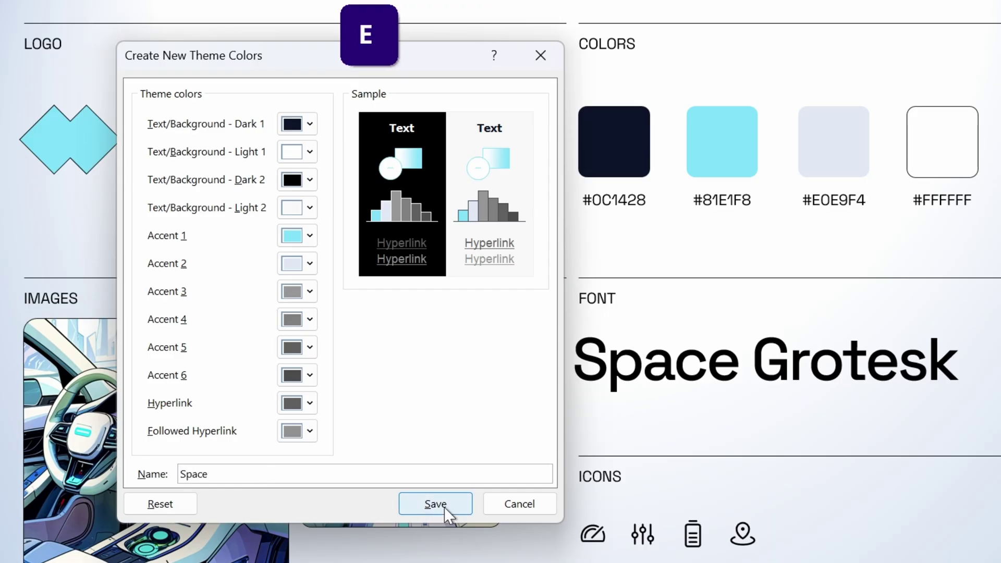
click(444, 506)
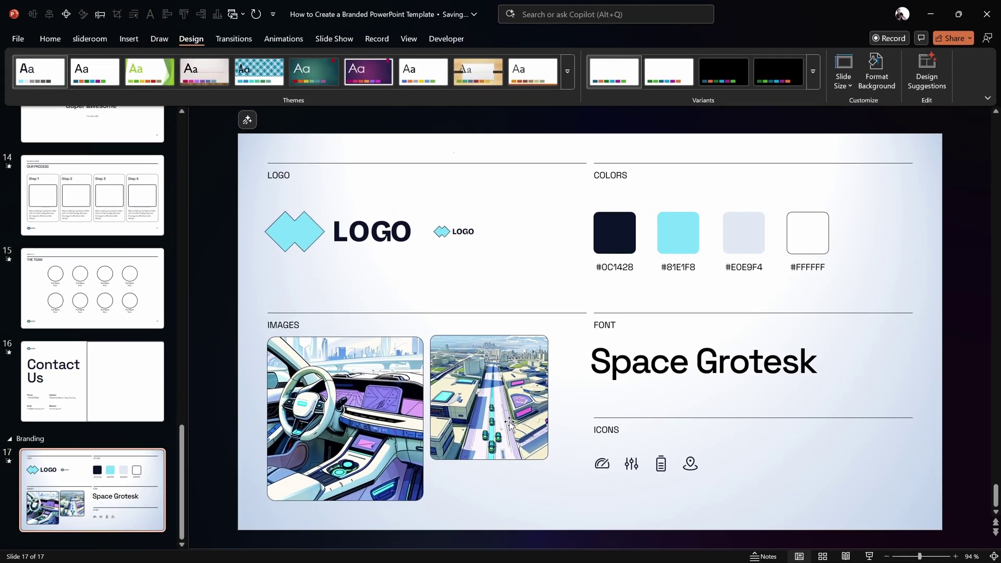
- Review the brand colors on the Contact Us, Competition, Financial Metrics and Revenue Potential slides
click(112, 385)
scroll(170, 351, up, 6)
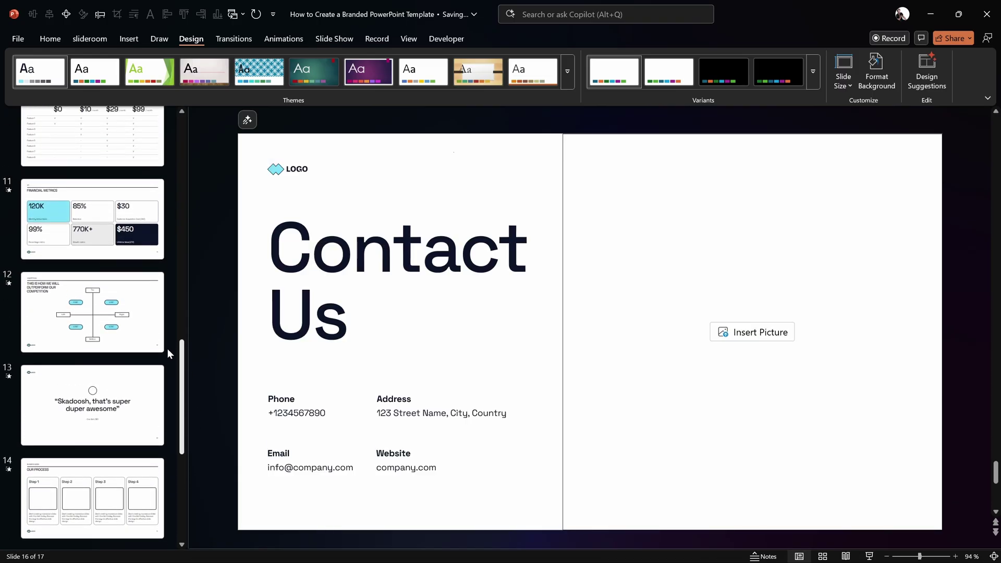
click(124, 403)
click(156, 338)
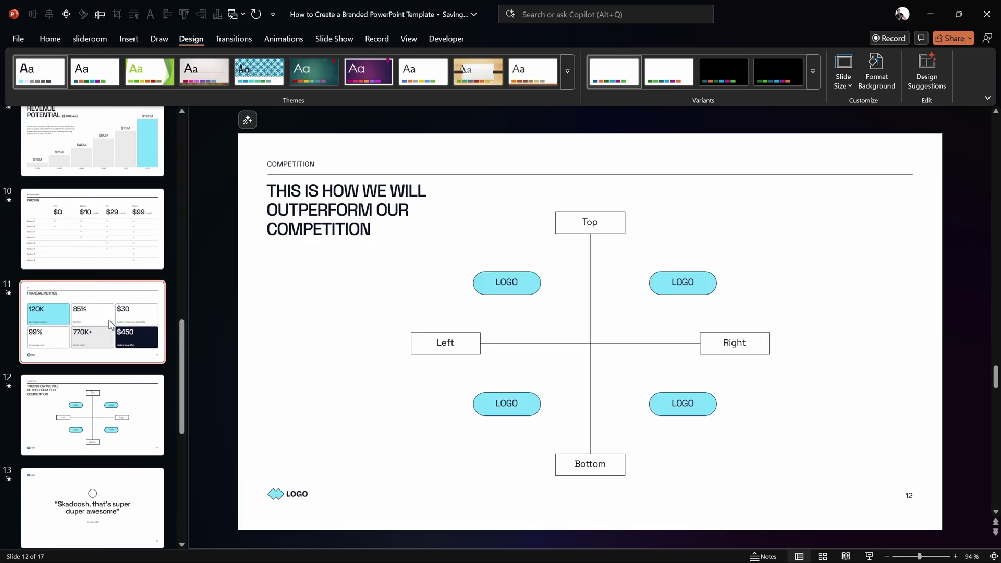
scroll(172, 297, up, 4)
click(151, 376)
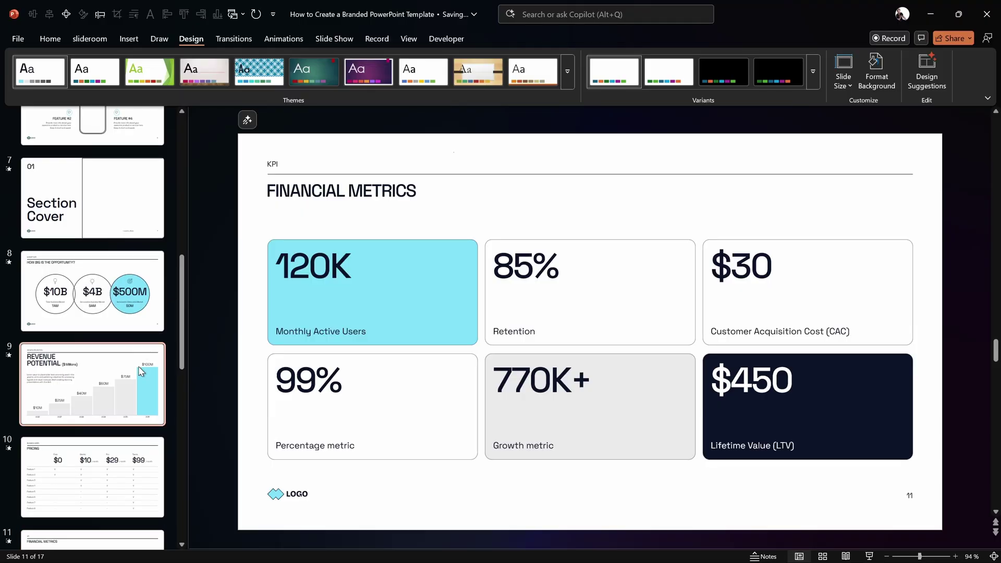
scroll(184, 251, up, 1)
drag(185, 251, 187, 124)
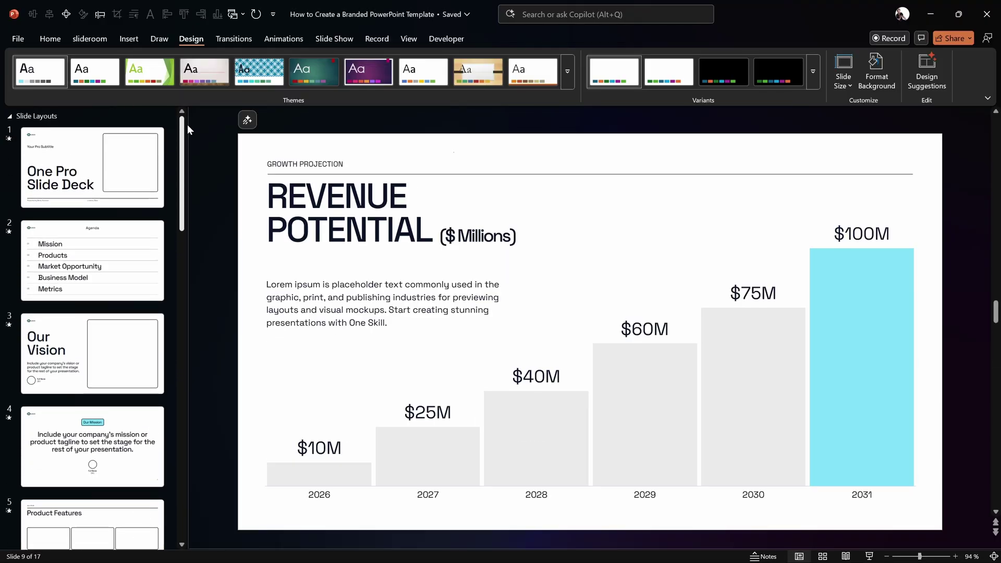
- Check the cover title's font color against the theme colors, view the Our Vision slide, and return to the cover
click(92, 174)
click(410, 322)
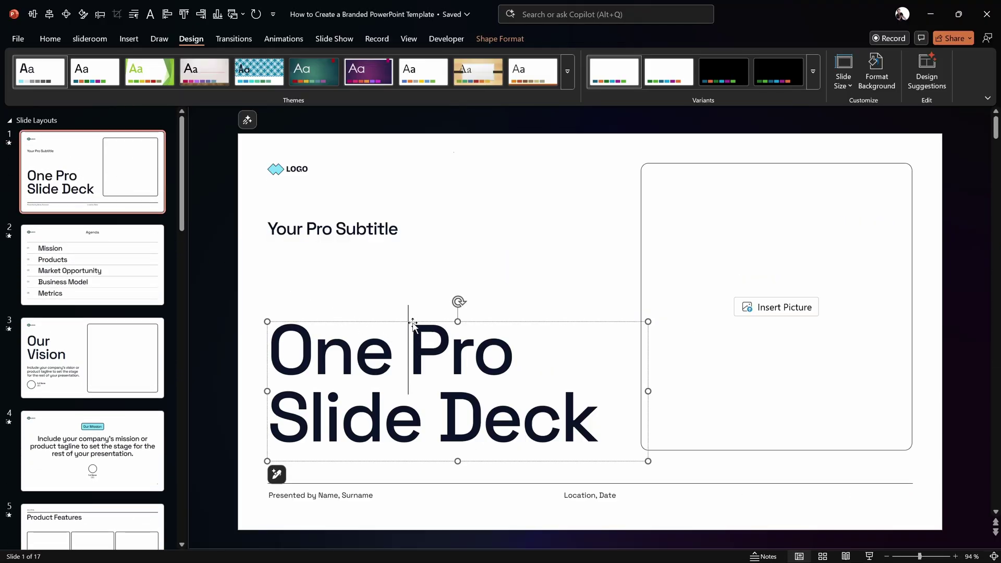
click(52, 38)
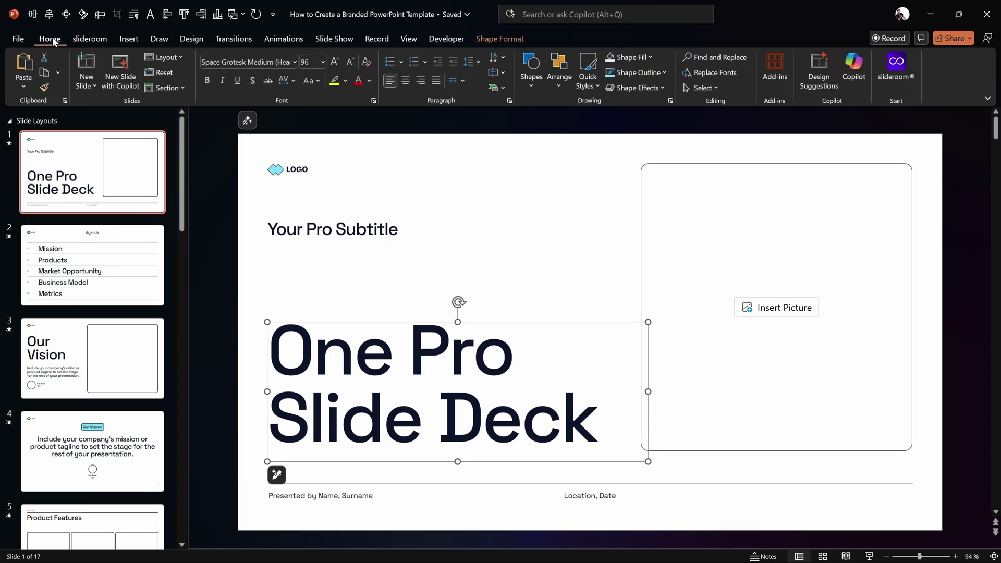
click(369, 80)
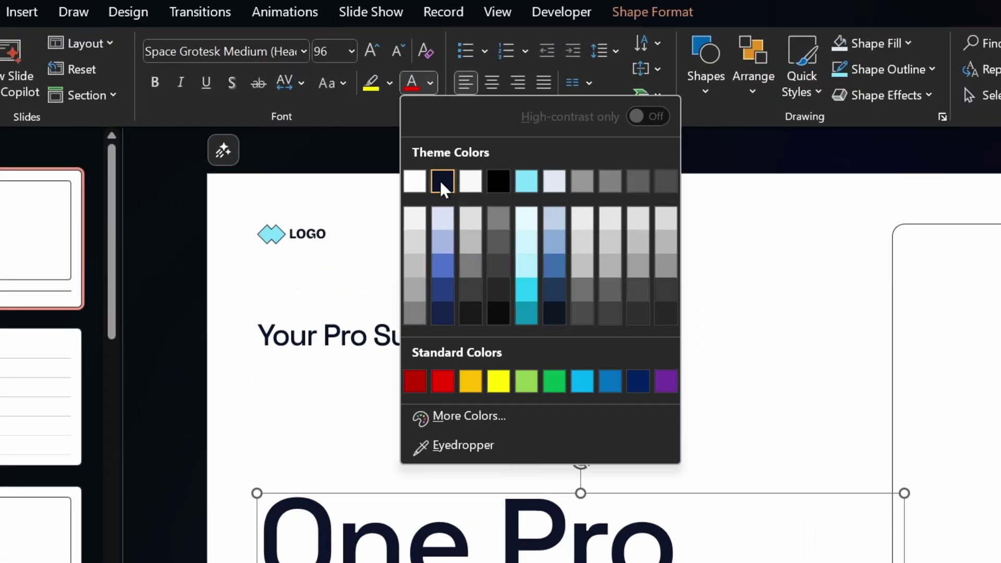
click(433, 336)
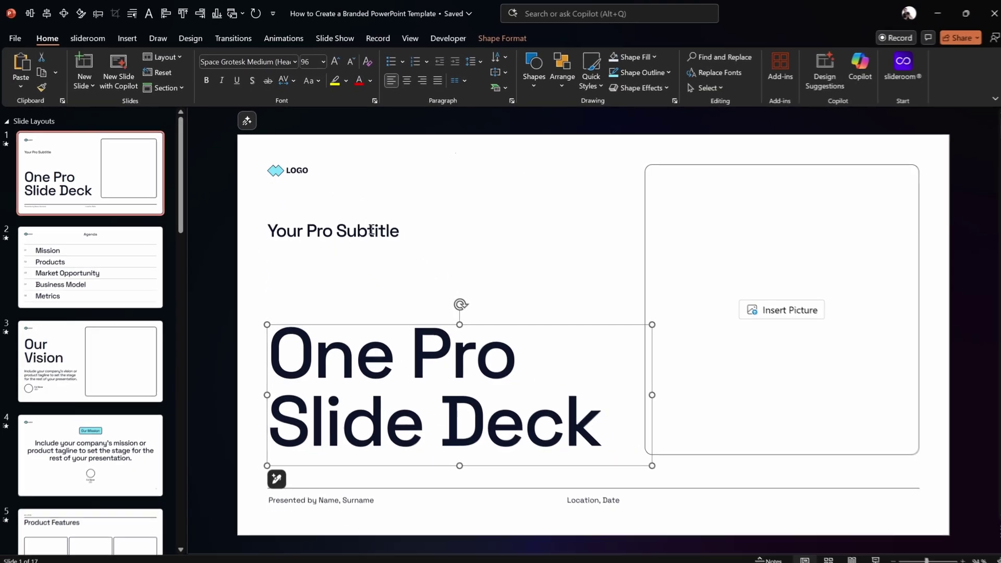
click(140, 350)
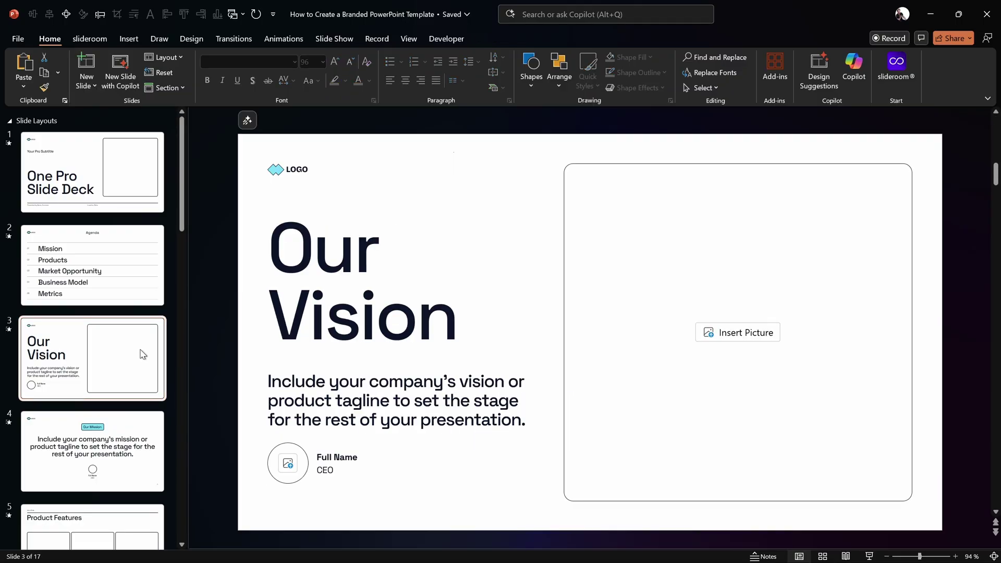
click(121, 180)
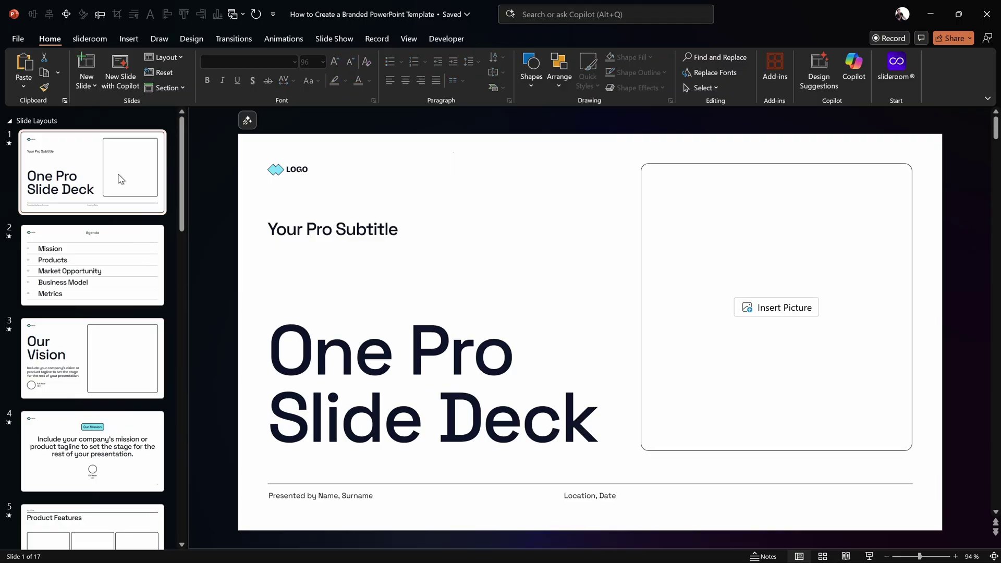